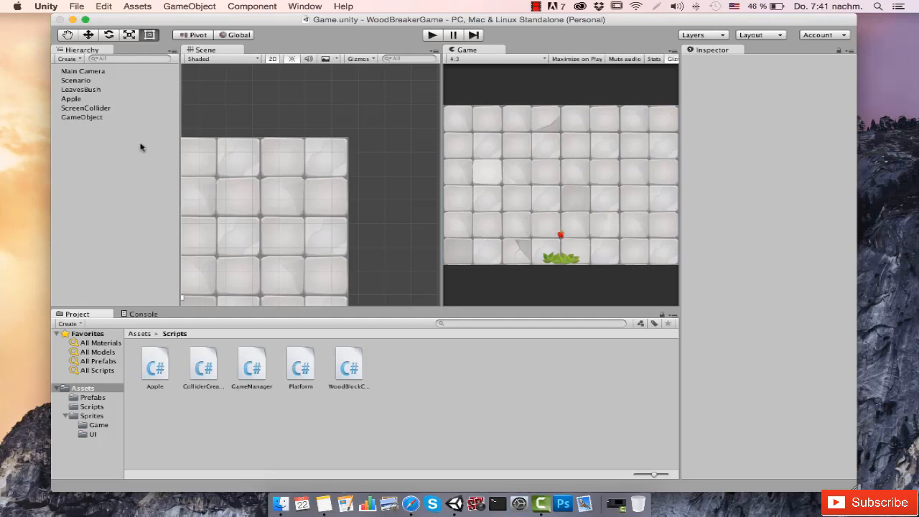
Frame the LeavesBush object in the Scene view and examine the bush and apple, with a brief play test.
click(86, 90)
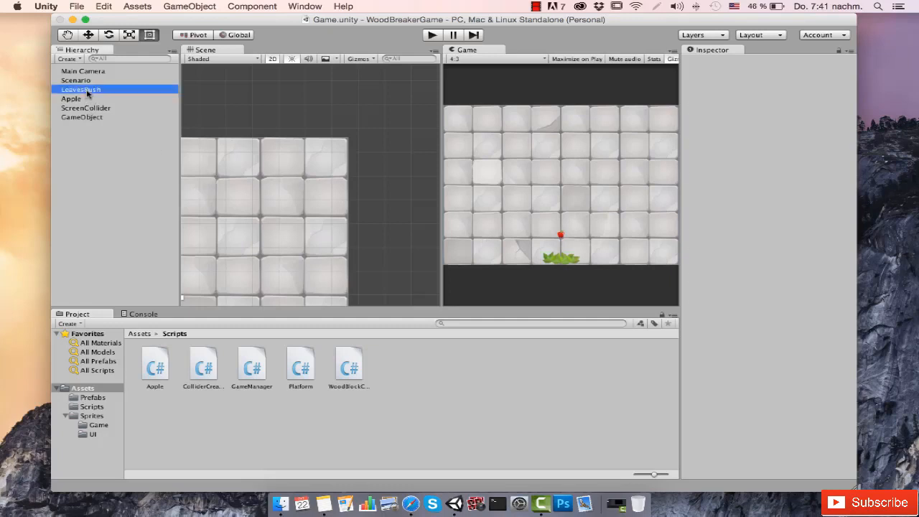
double_click(86, 90)
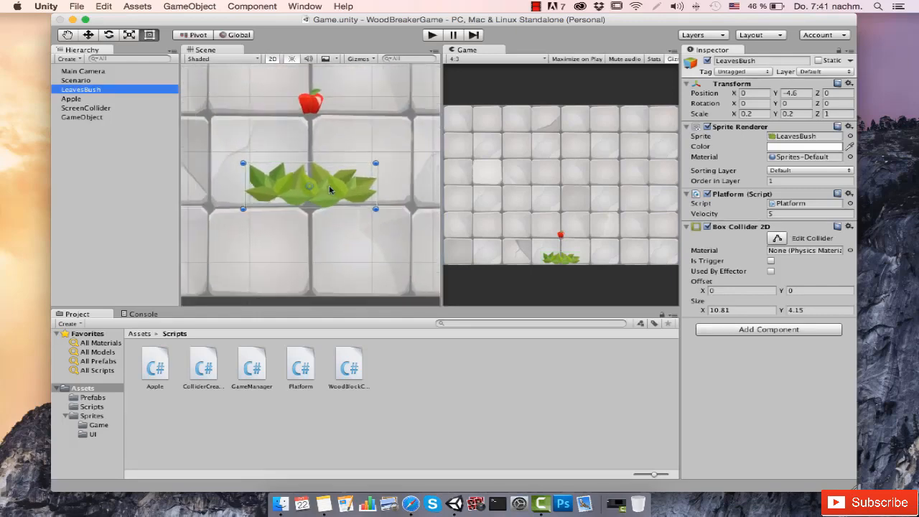
scroll(329, 186, down, 5)
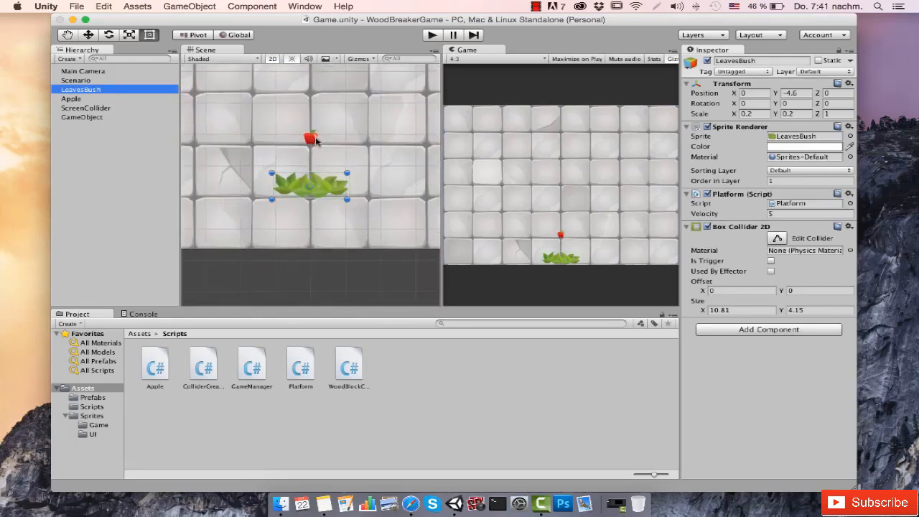
scroll(314, 141, down, 5)
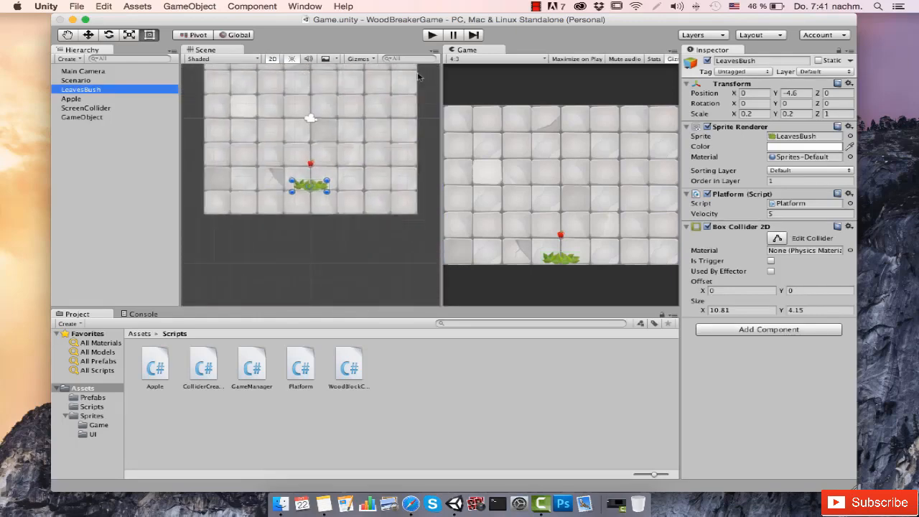
click(432, 35)
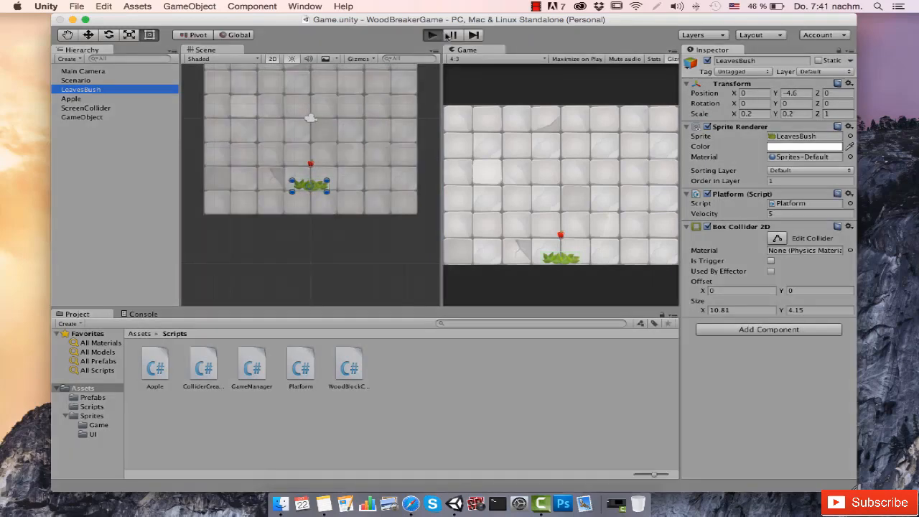
click(453, 35)
click(334, 231)
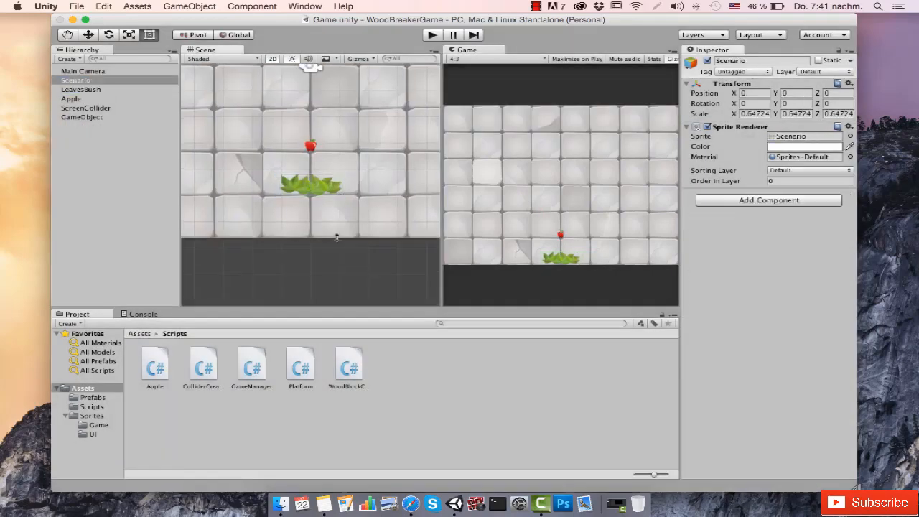
scroll(332, 229, up, 3)
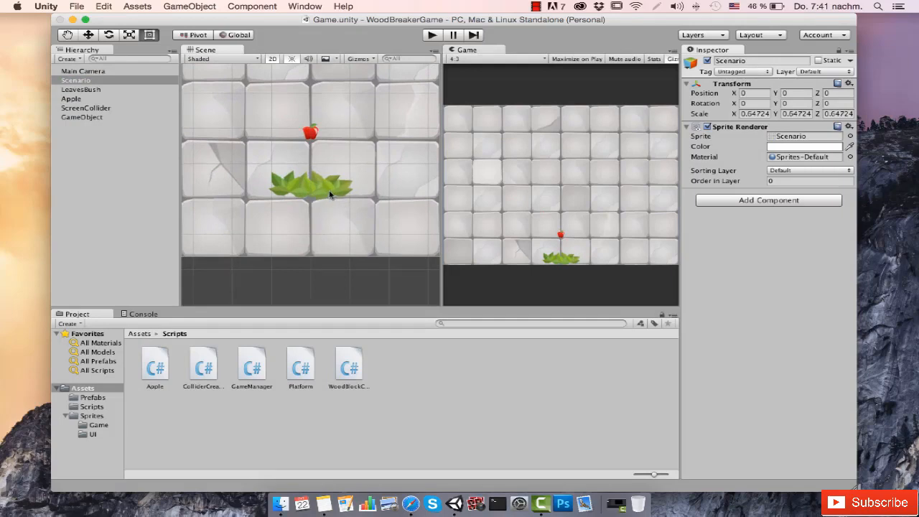
Inspect the LeafParticles sprite in the Sprites/Game folder and add a Particle System to the scene.
click(99, 425)
click(202, 368)
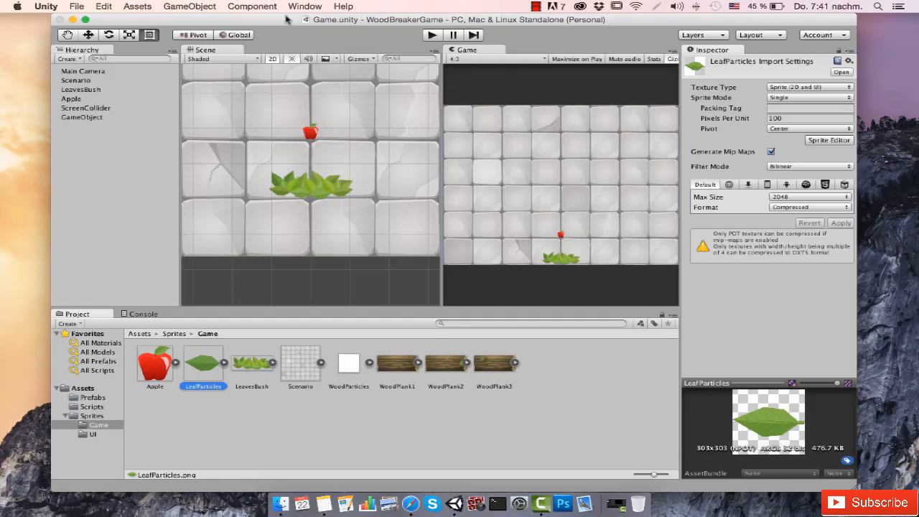
click(191, 7)
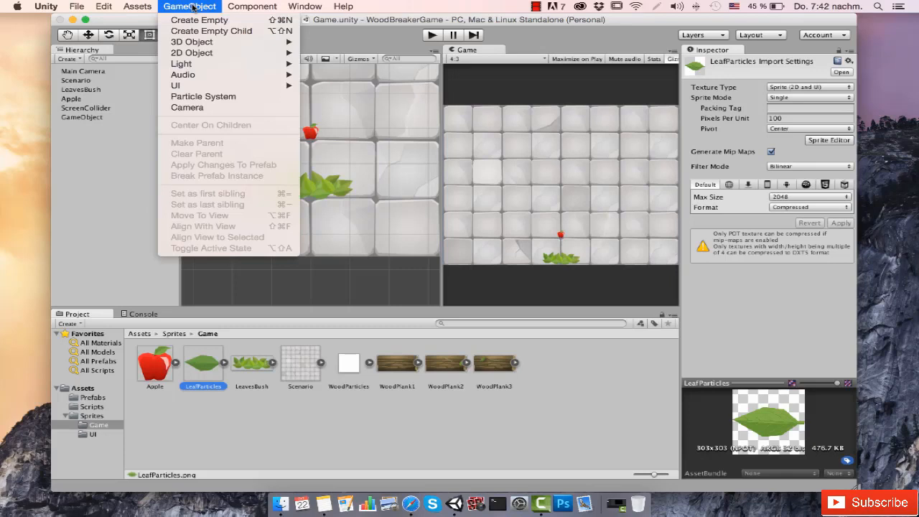
click(229, 98)
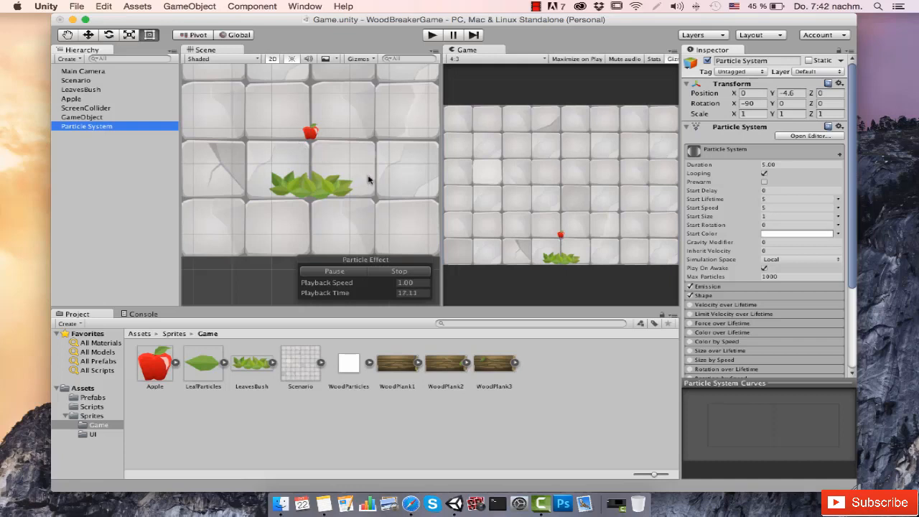
In a 3D perspective view, move the Particle System in front of the background to a Z position of about -0.32.
scroll(368, 180, down, 3)
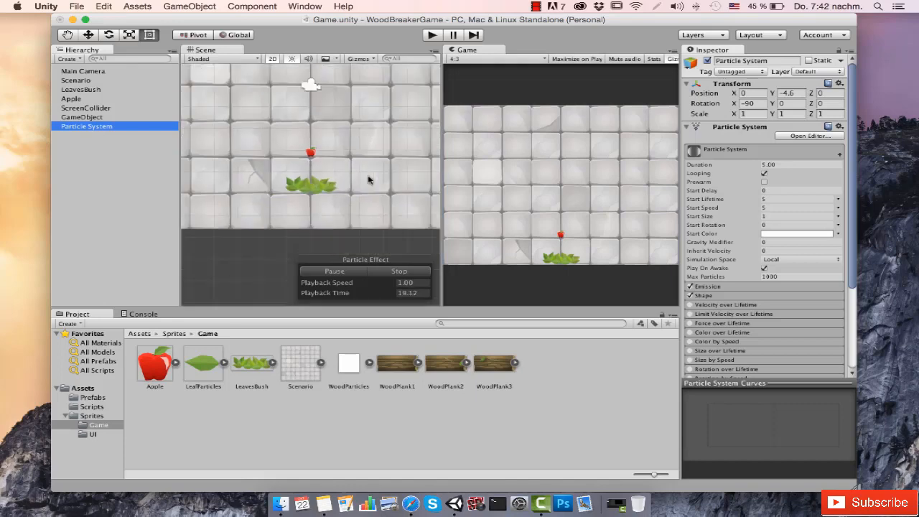
scroll(368, 179, up, 5)
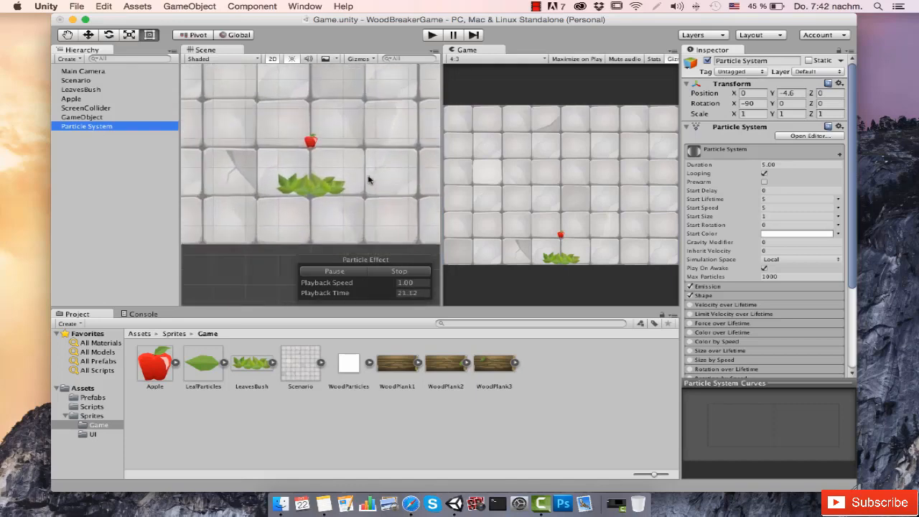
scroll(333, 184, up, 2)
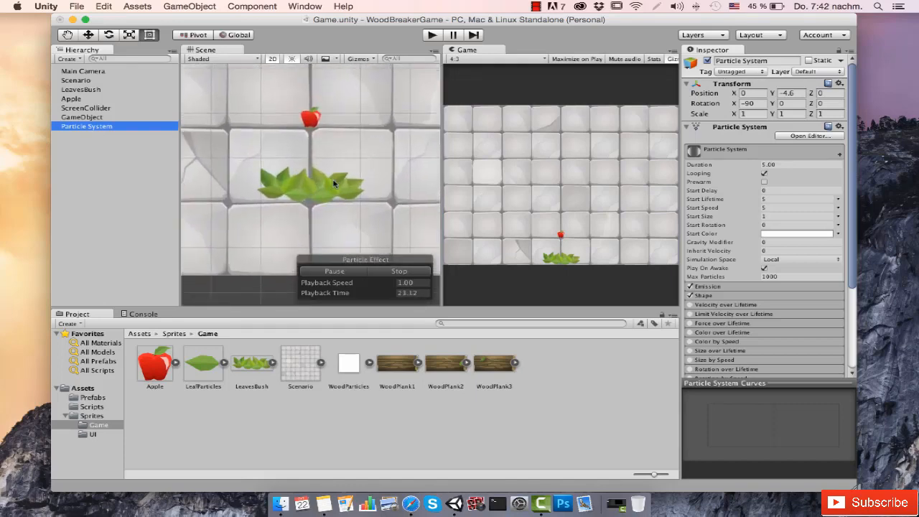
scroll(333, 193, down, 3)
scroll(332, 194, down, 5)
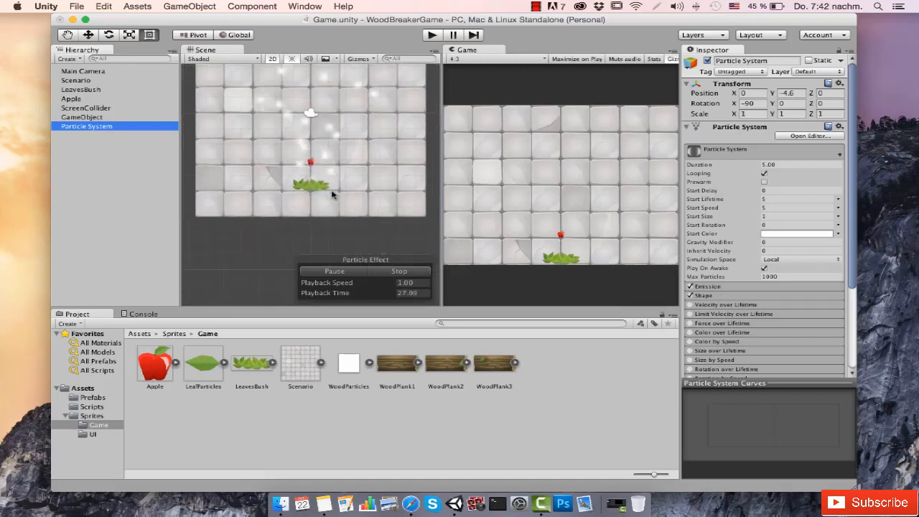
scroll(330, 180, up, 2)
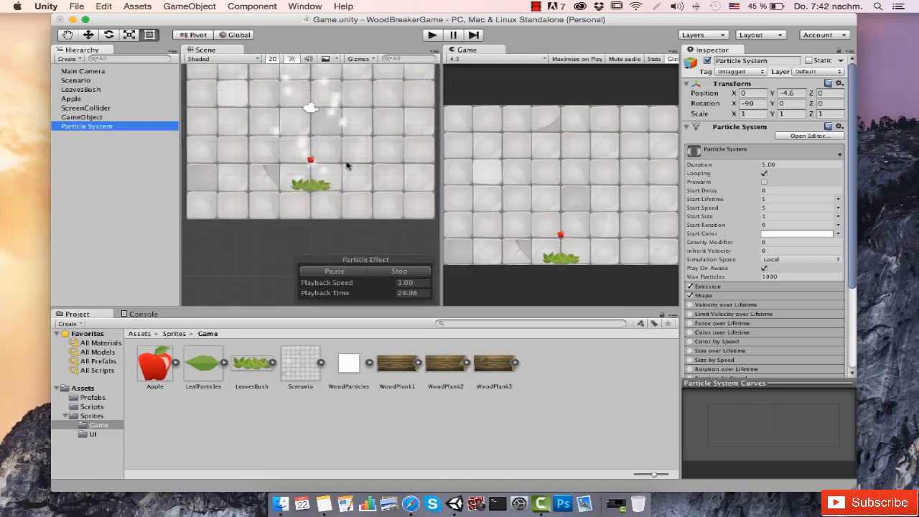
click(273, 59)
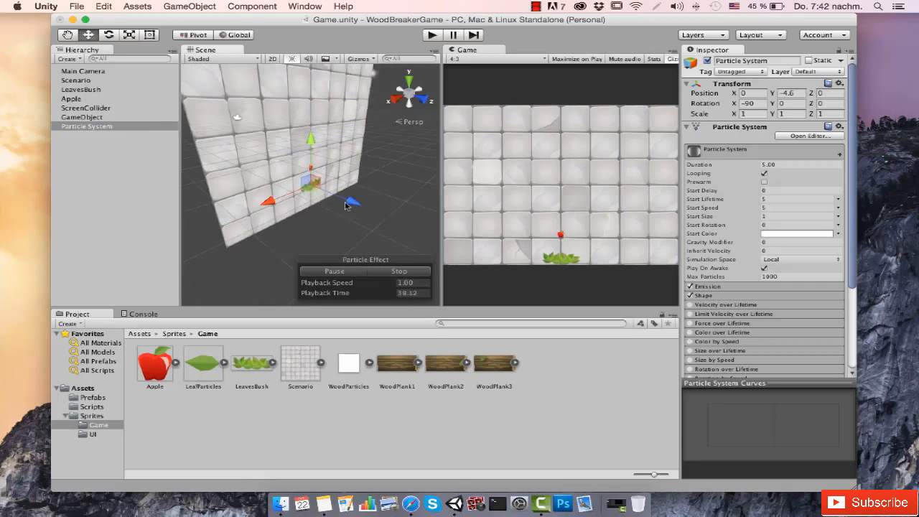
drag(353, 206, 321, 197)
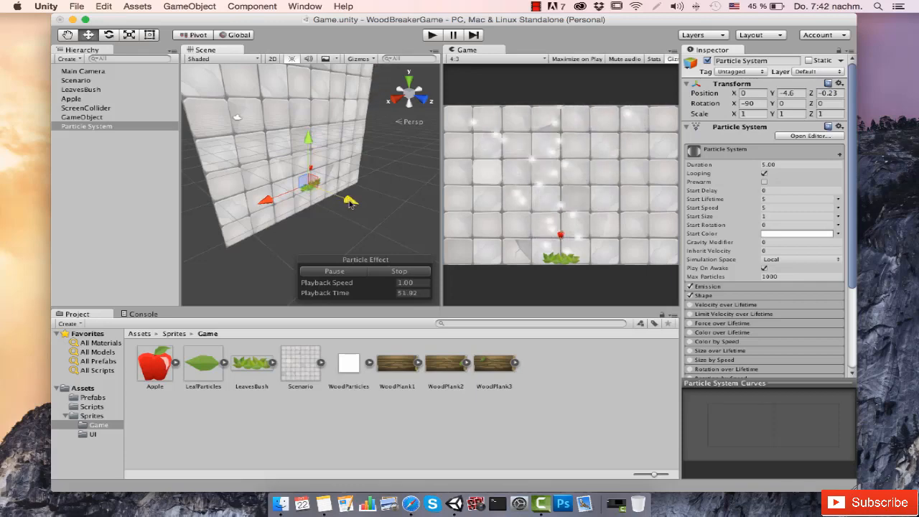
drag(349, 204, 344, 198)
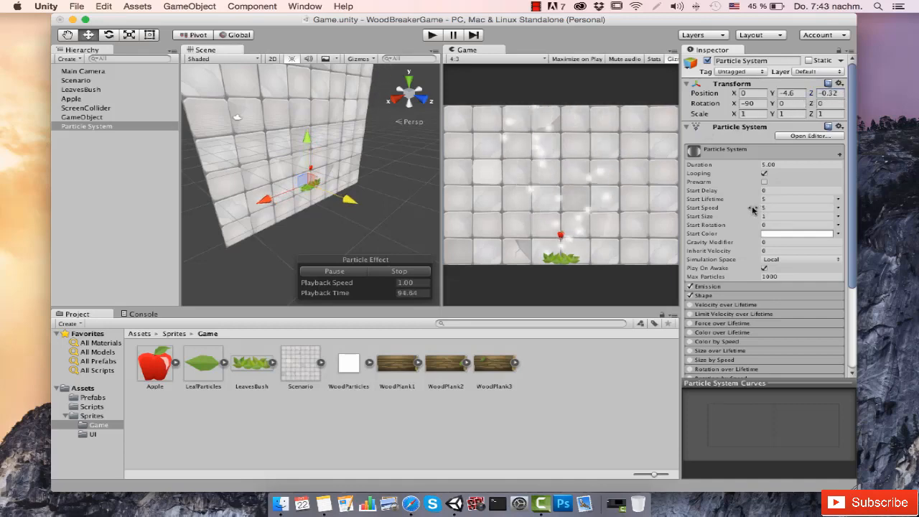
Set the Particle System's Z position to -1 and return the Scene view to 2D, framed on the bush.
click(822, 93)
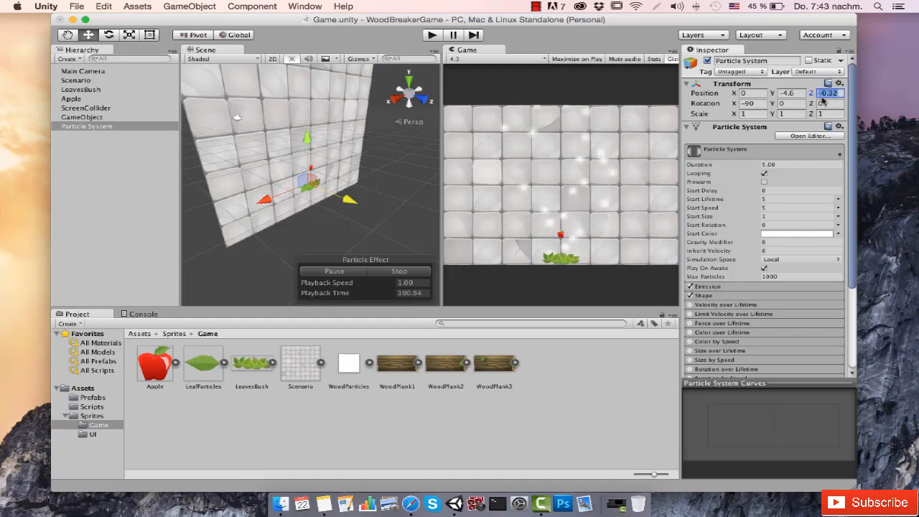
text(-1)
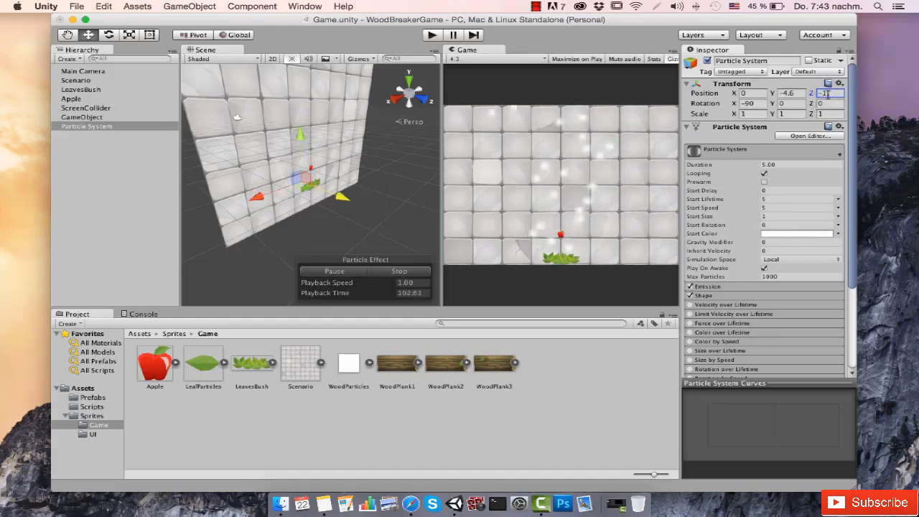
click(272, 59)
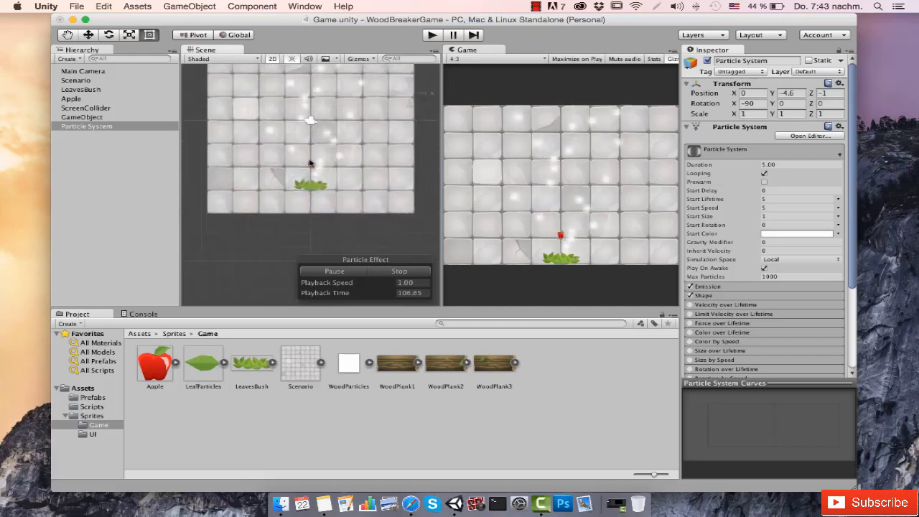
scroll(310, 165, up, 5)
scroll(310, 166, down, 1)
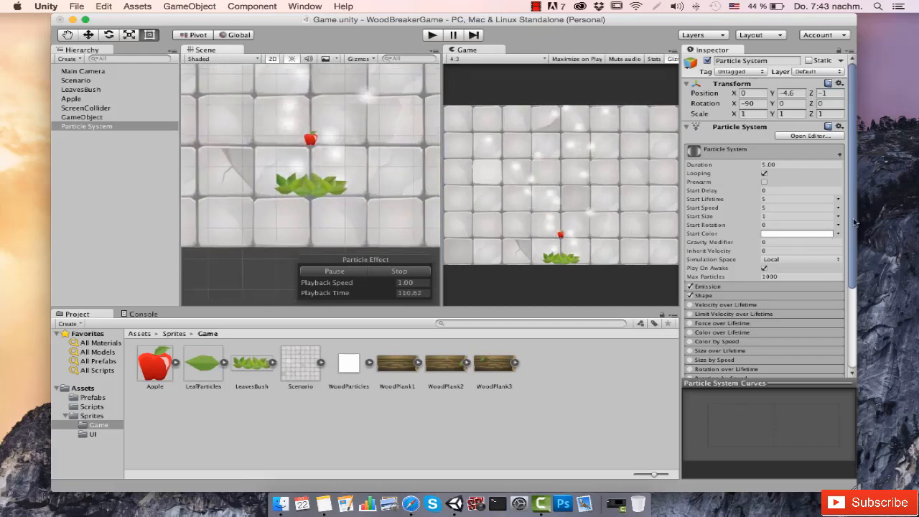
Expand the Particle System's Renderer module and examine its material settings.
scroll(847, 244, down, 3)
drag(841, 268, 834, 302)
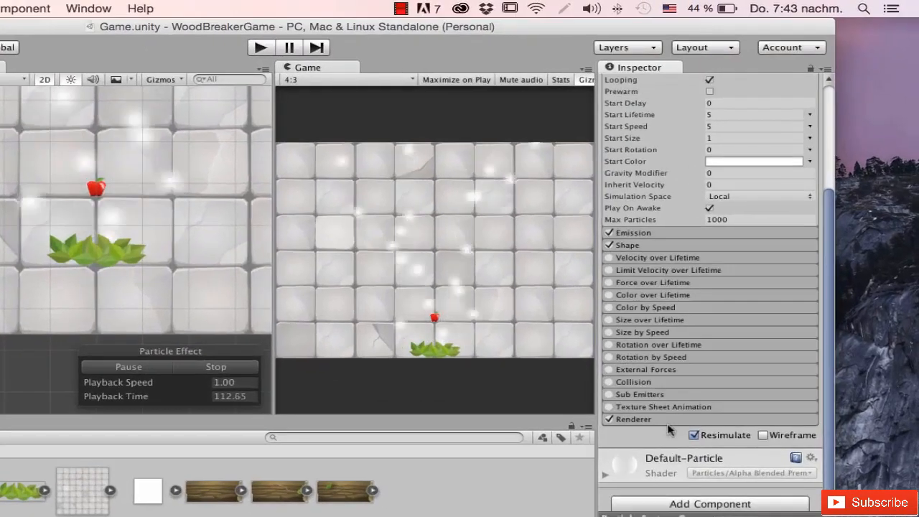
click(714, 320)
scroll(654, 418, down, 4)
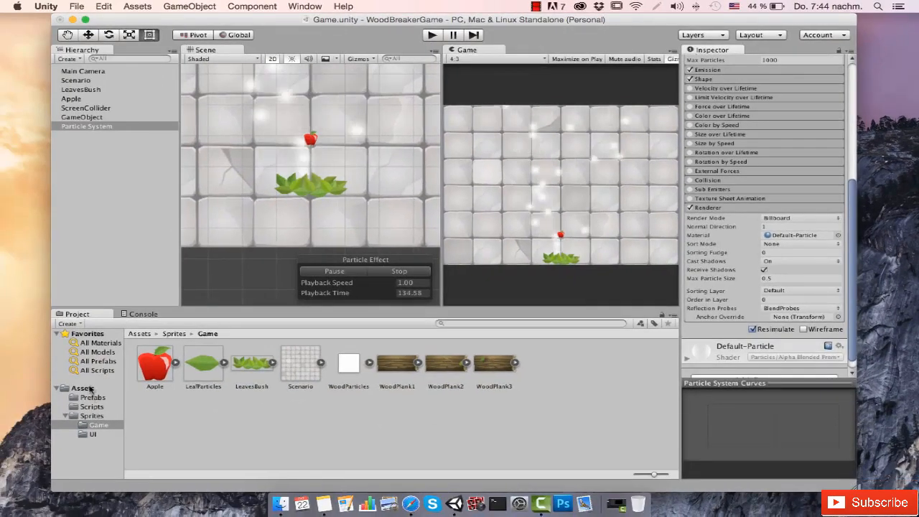
Create a new folder named Materials in the project's Assets folder.
click(82, 387)
right_click(91, 389)
mouse_move(198, 304)
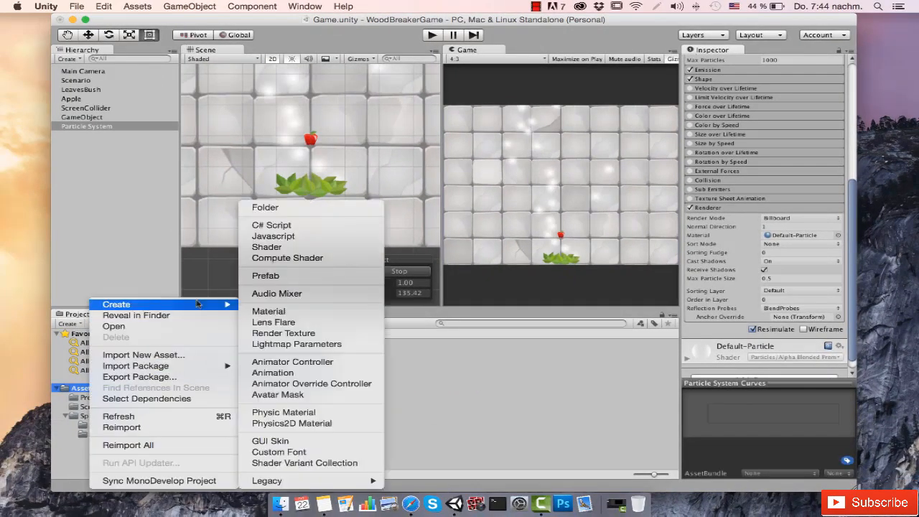
click(266, 207)
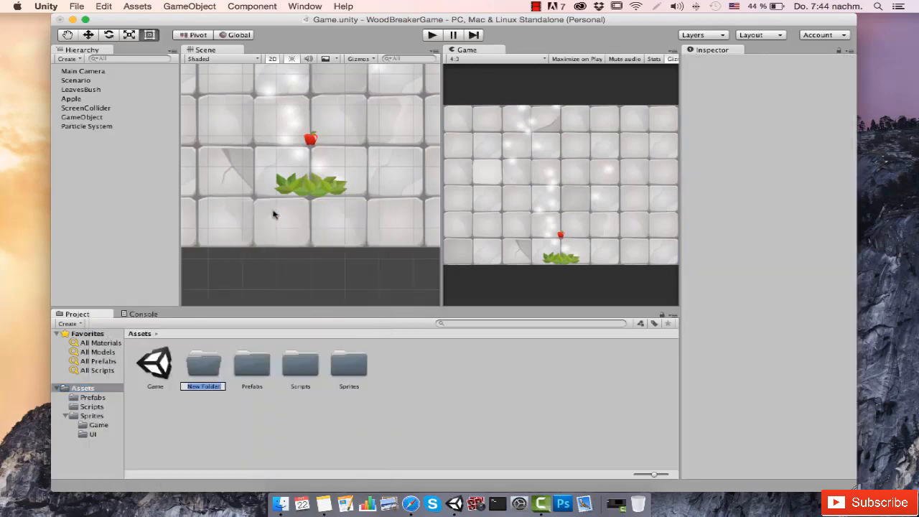
text(Maierials)
key(Return)
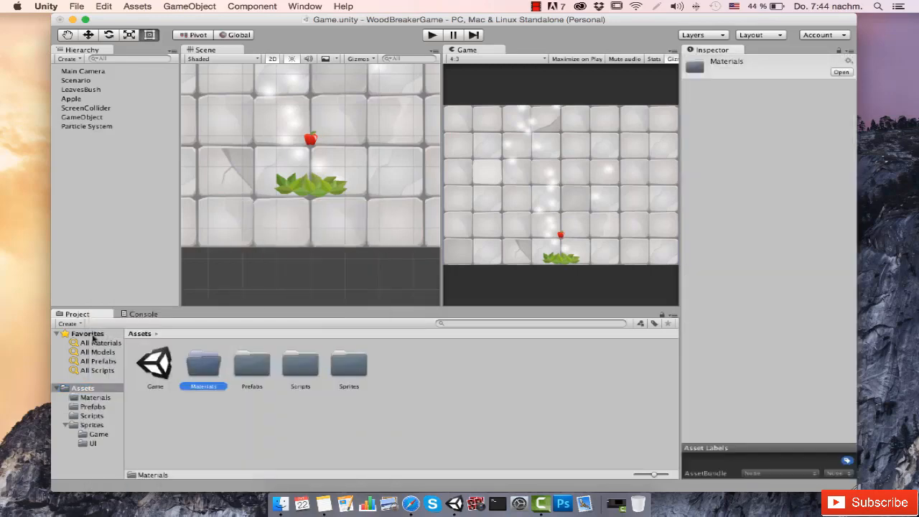
Create a new material named LeavesParticle inside the Materials folder.
double_click(203, 364)
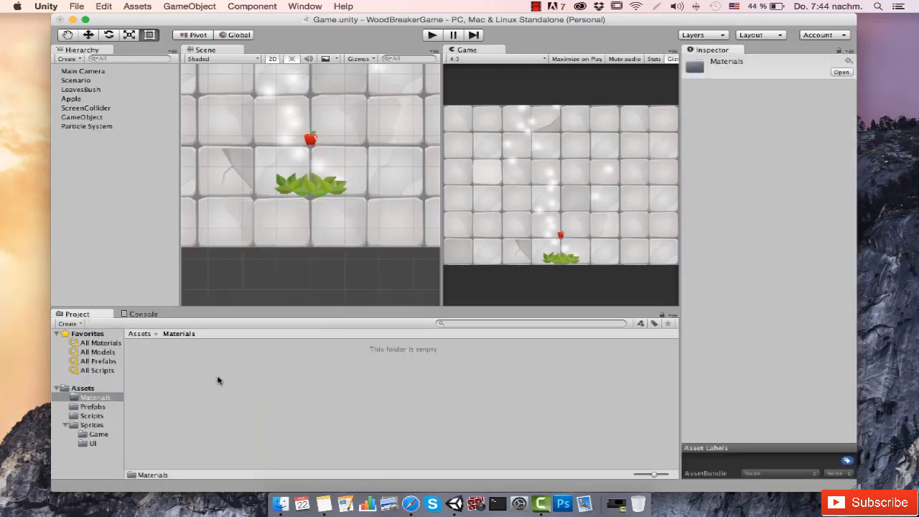
right_click(229, 379)
mouse_move(280, 308)
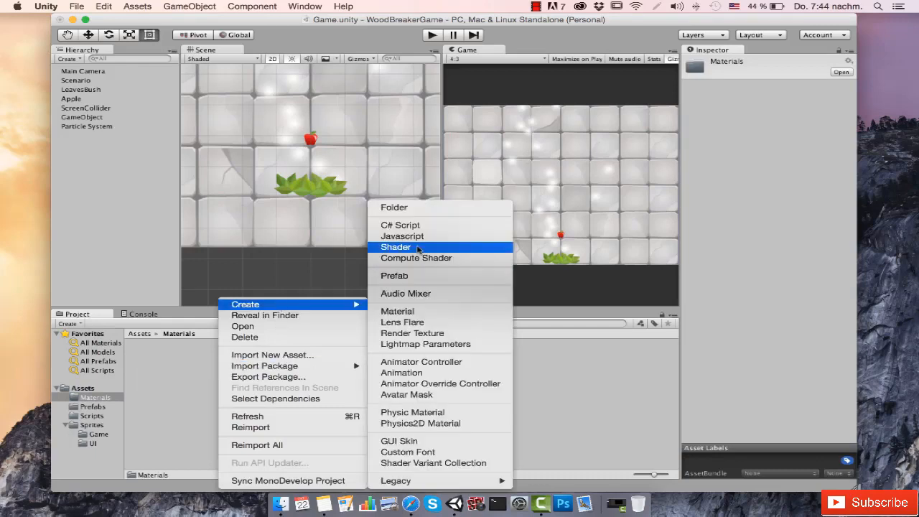
click(419, 313)
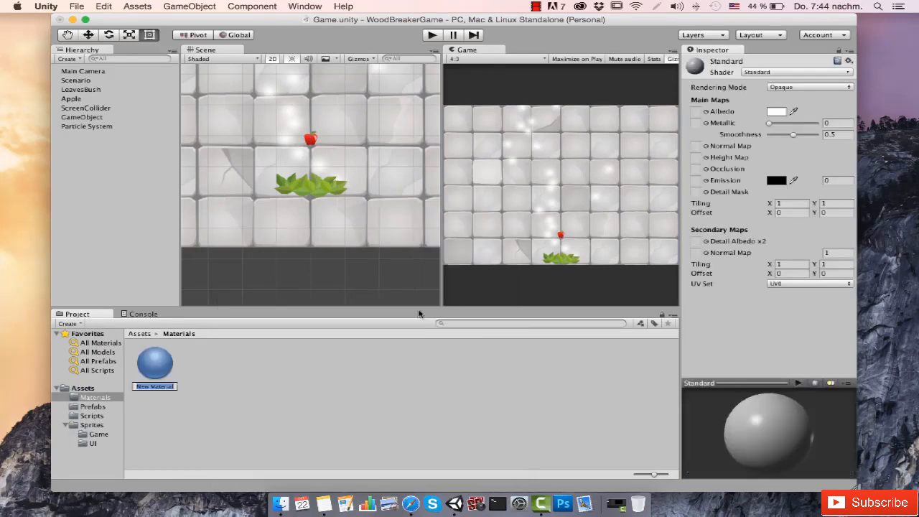
text(LeavesParticle)
key(Return)
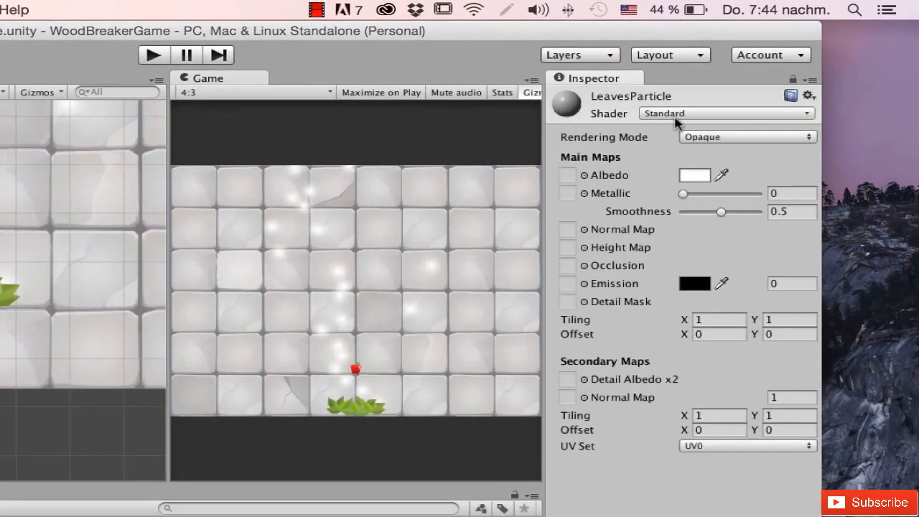
Set the LeavesParticle material's shader to Particles/Additive and assign LeafParticles as its particle texture.
click(692, 115)
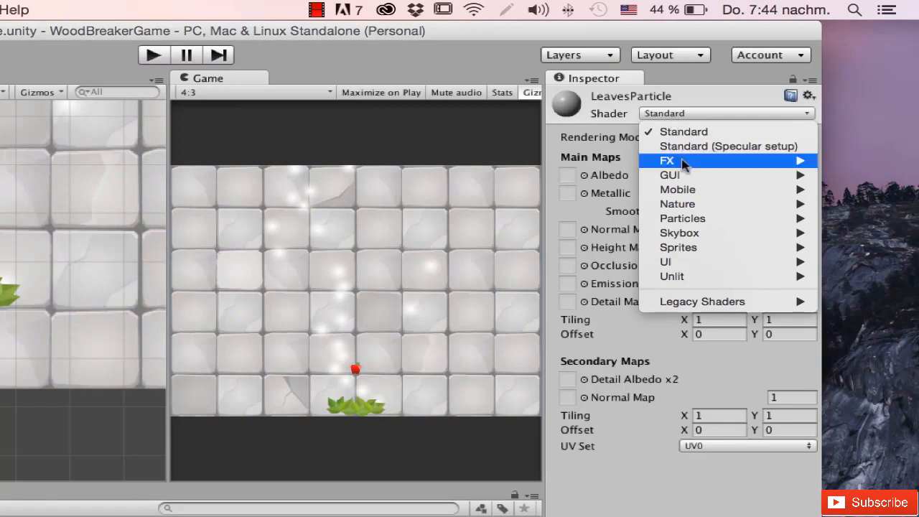
mouse_move(694, 219)
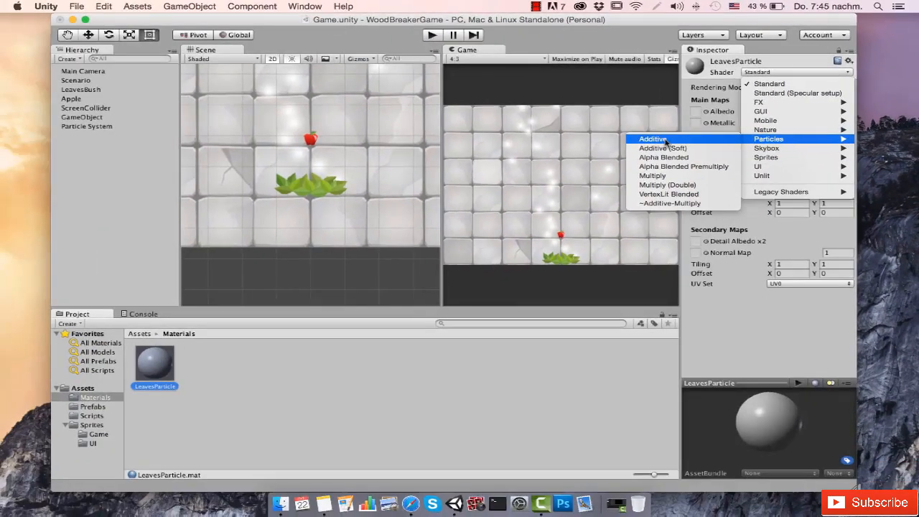
click(667, 142)
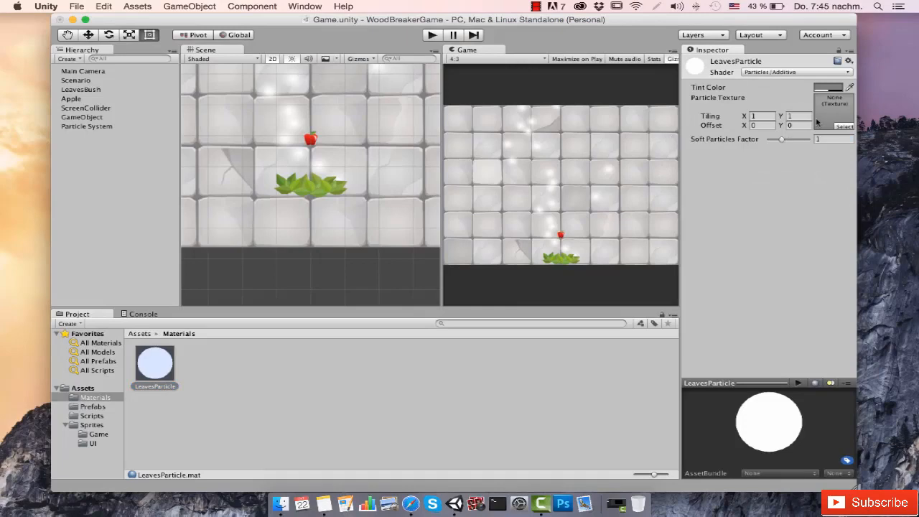
click(842, 127)
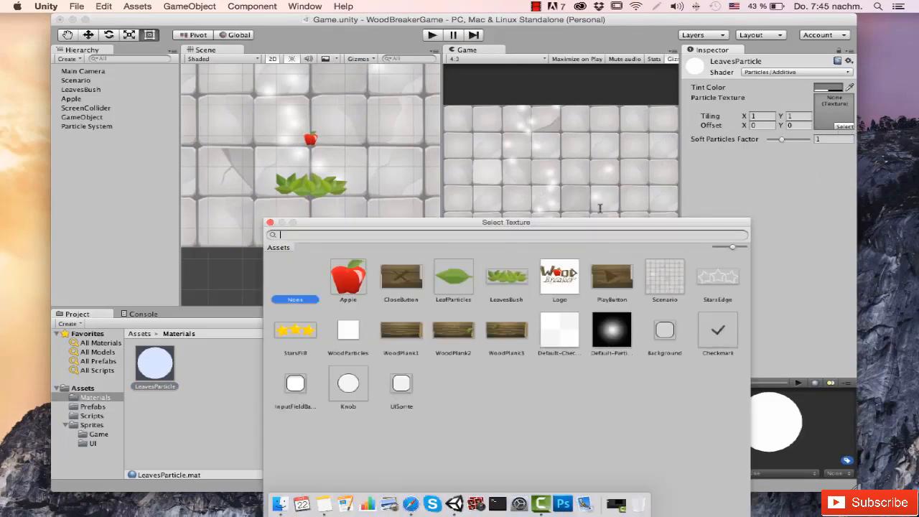
click(457, 282)
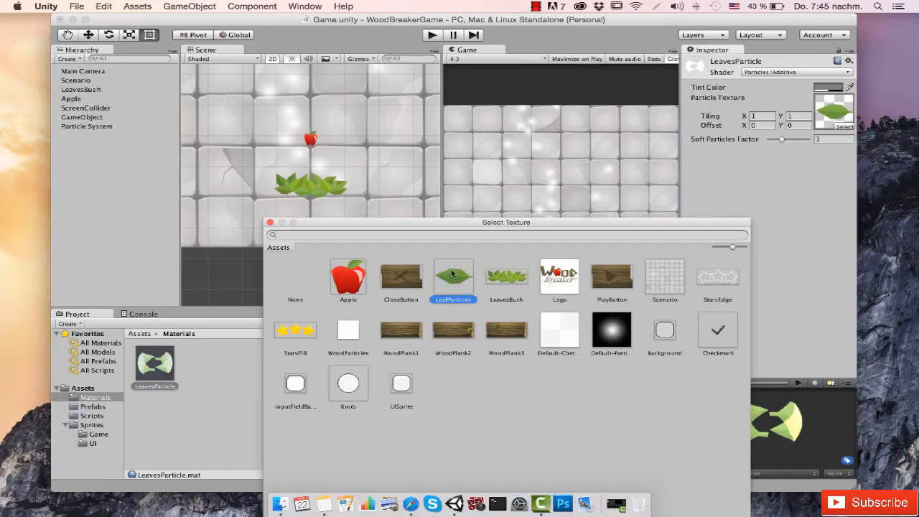
double_click(453, 274)
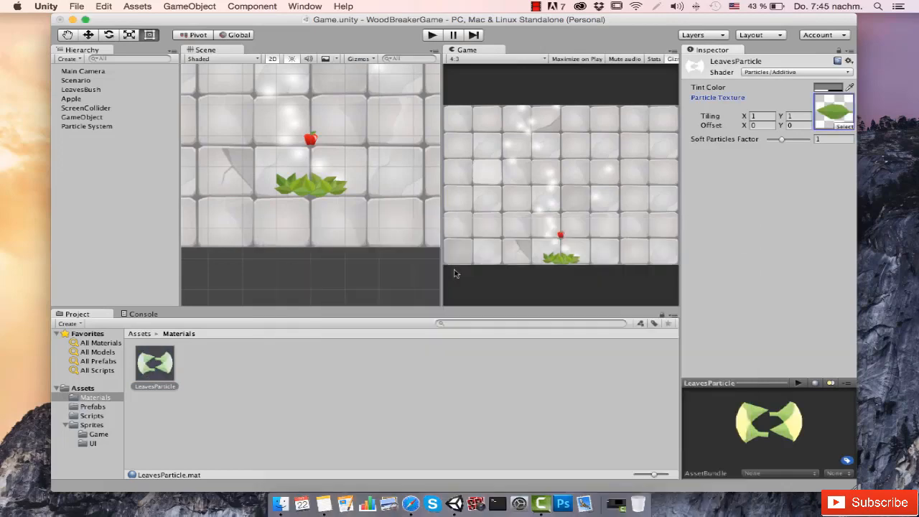
Assign the LeavesParticle material to the Renderer module of the Particle System.
click(87, 126)
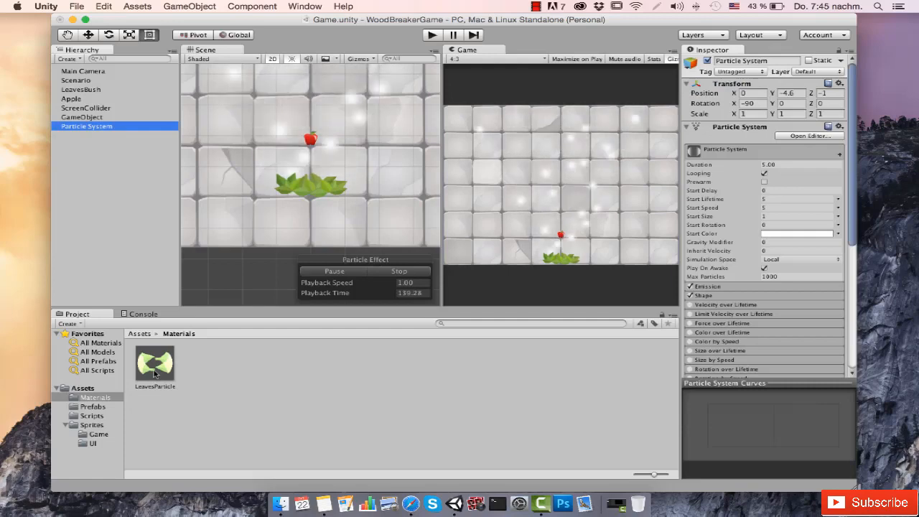
scroll(836, 288, down, 5)
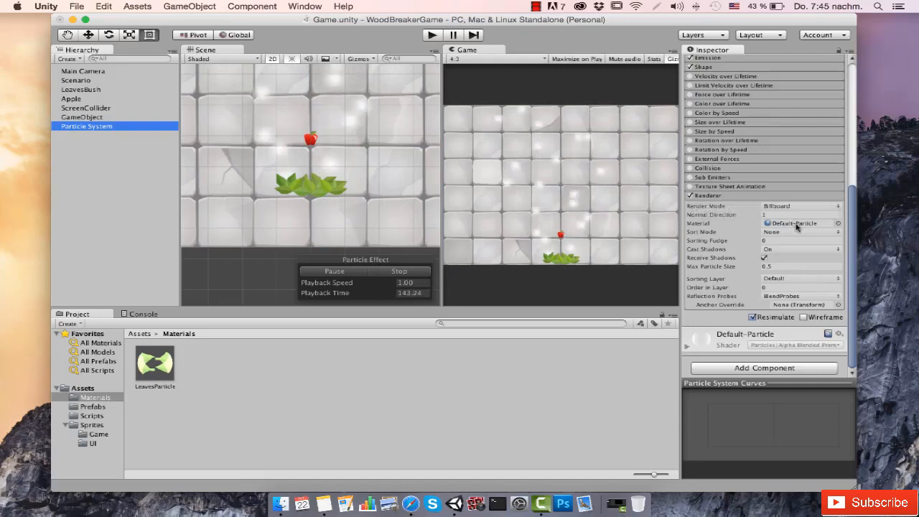
drag(159, 364, 790, 223)
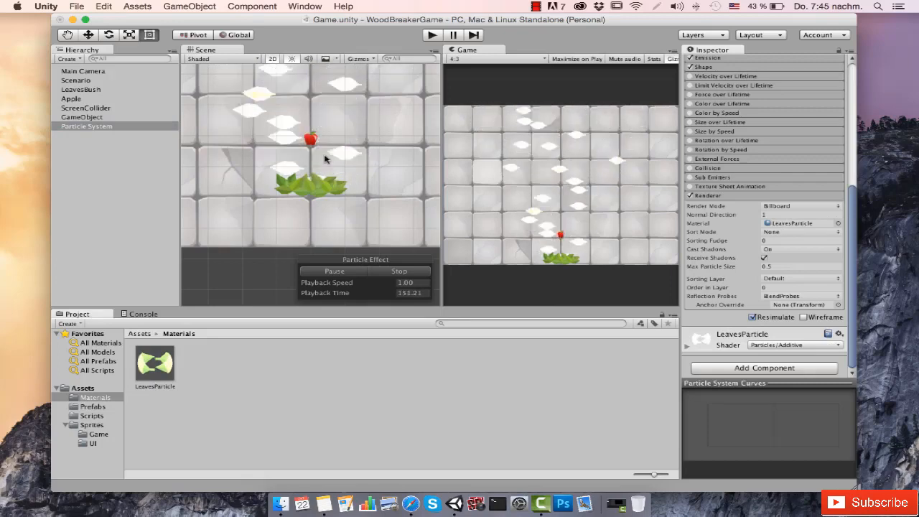
Change the LeavesParticle material's shader to Particles/Alpha Blended.
click(163, 368)
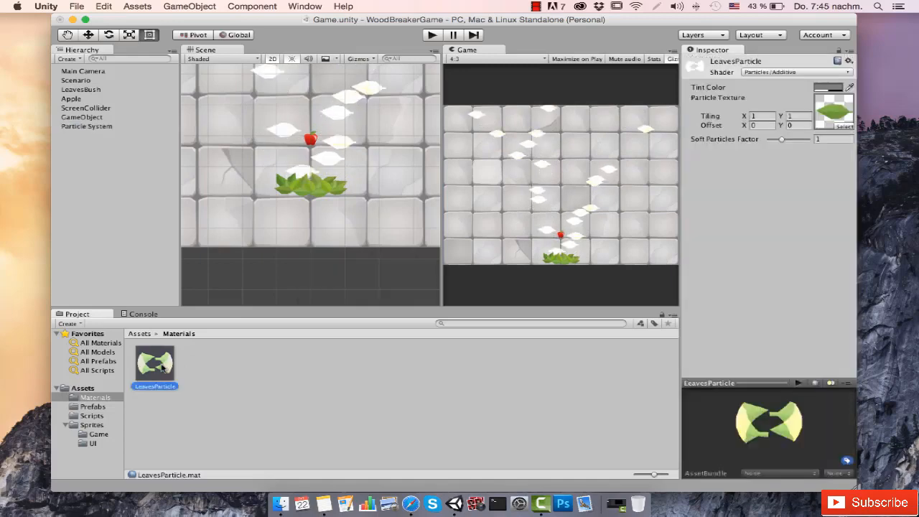
click(783, 73)
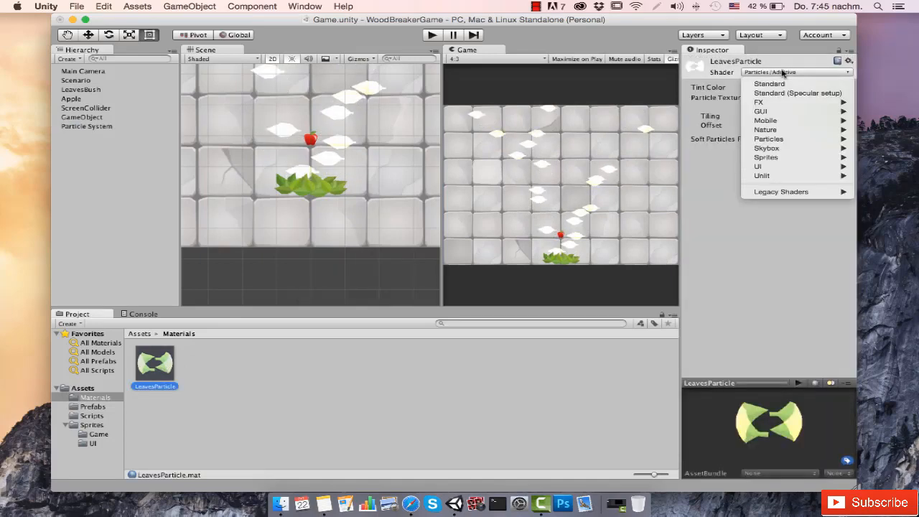
mouse_move(775, 141)
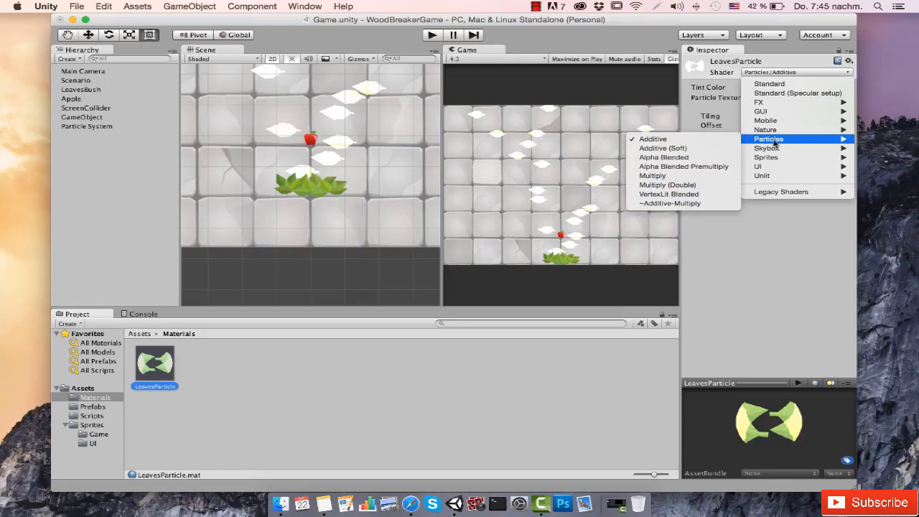
click(701, 160)
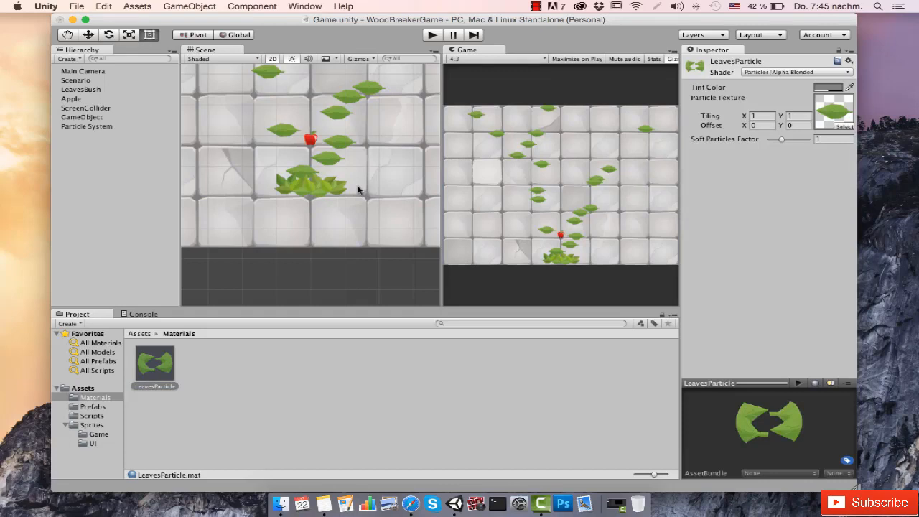
Brighten the LeavesParticle material's tint color to a grey of about RGB 150, 149, 149.
click(832, 88)
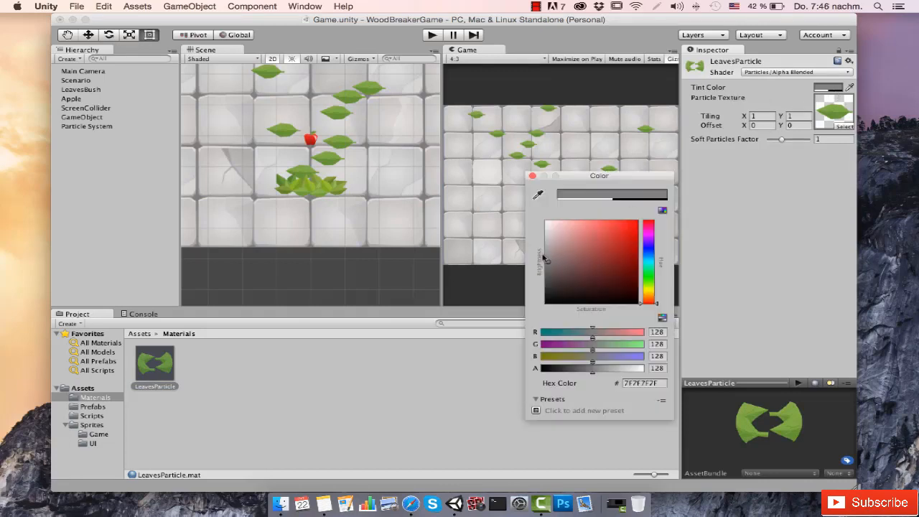
mouse_move(552, 258)
mouse_down()
mouse_move(551, 243)
mouse_move(574, 259)
mouse_move(547, 254)
mouse_up()
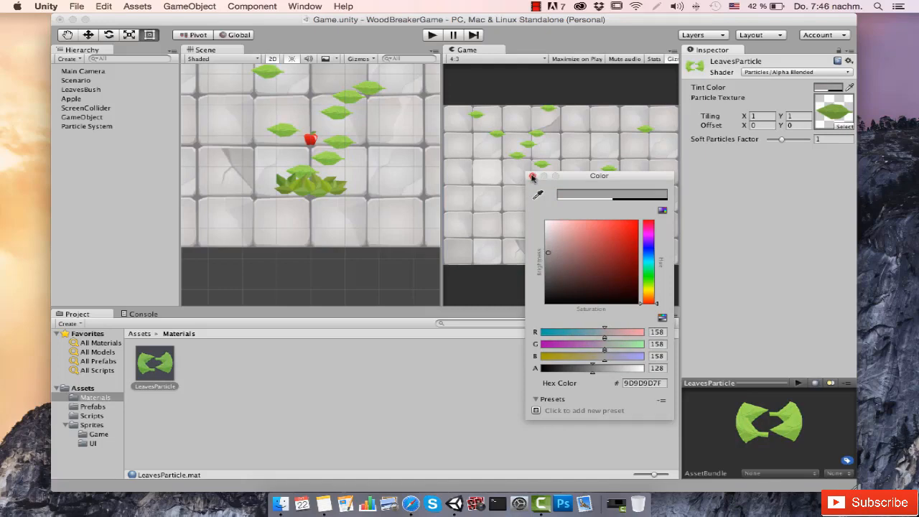
drag(552, 258, 550, 256)
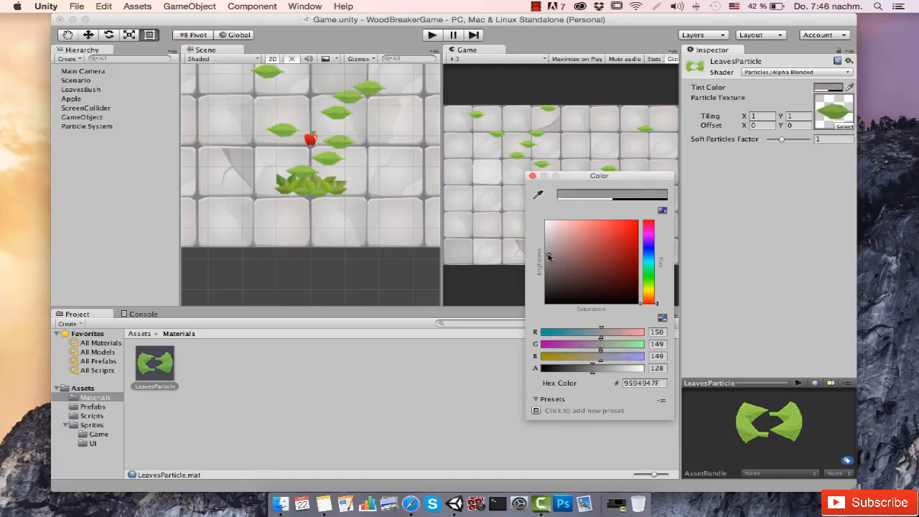
click(532, 176)
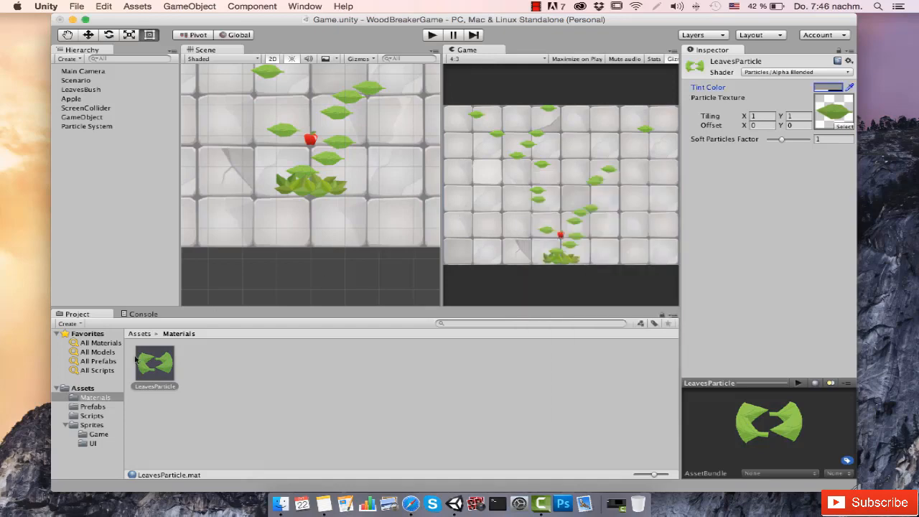
Set the Particle System's Start Rotation to Random Between Two Constants, from 0 to 180.
click(96, 127)
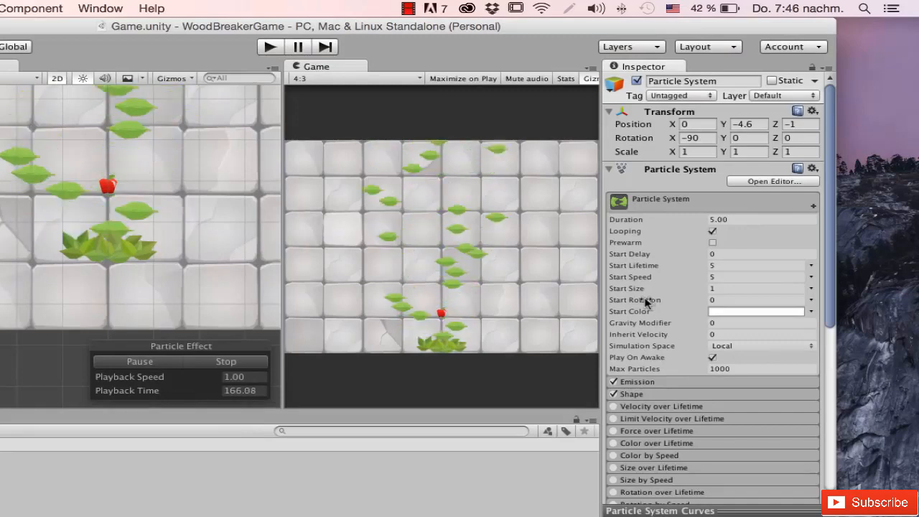
drag(666, 285, 902, 410)
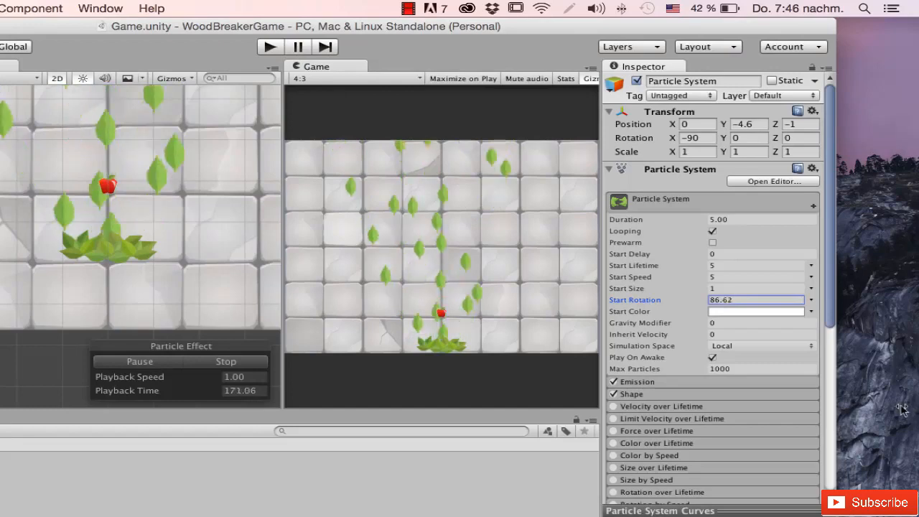
click(811, 301)
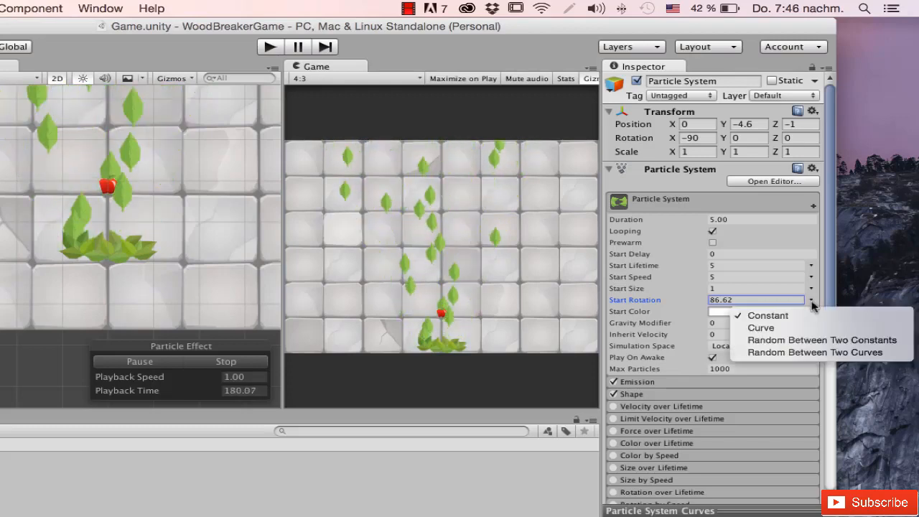
click(784, 341)
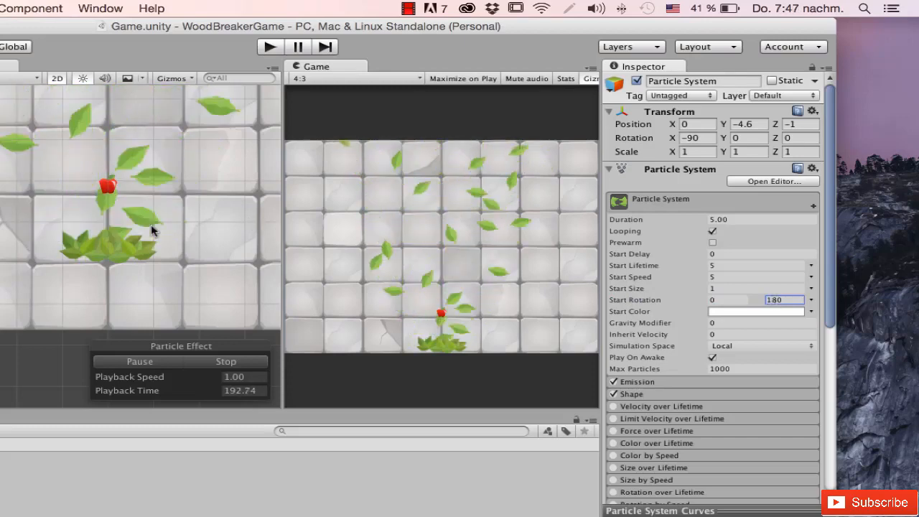
Try Gravity Modifier values of 1 and 10 on the Particle System and compare how the leaves fall.
click(746, 323)
text(1)
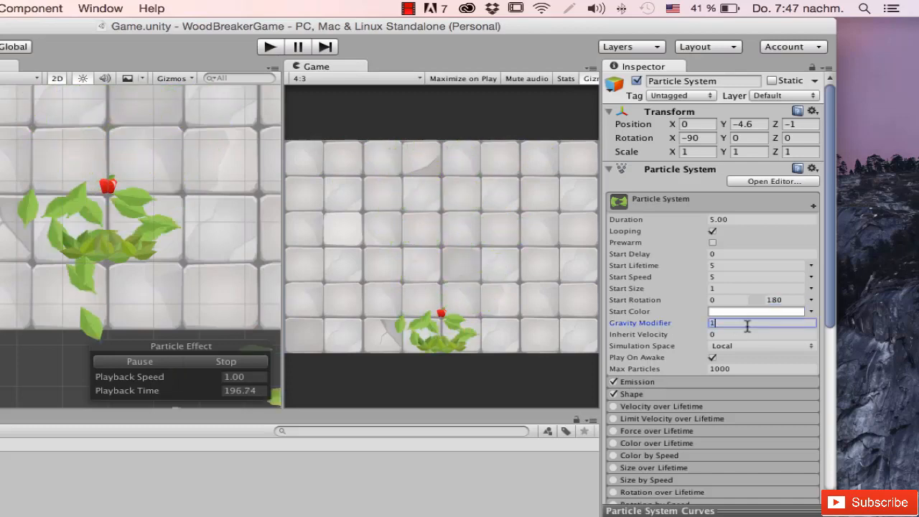
scroll(175, 240, down, 5)
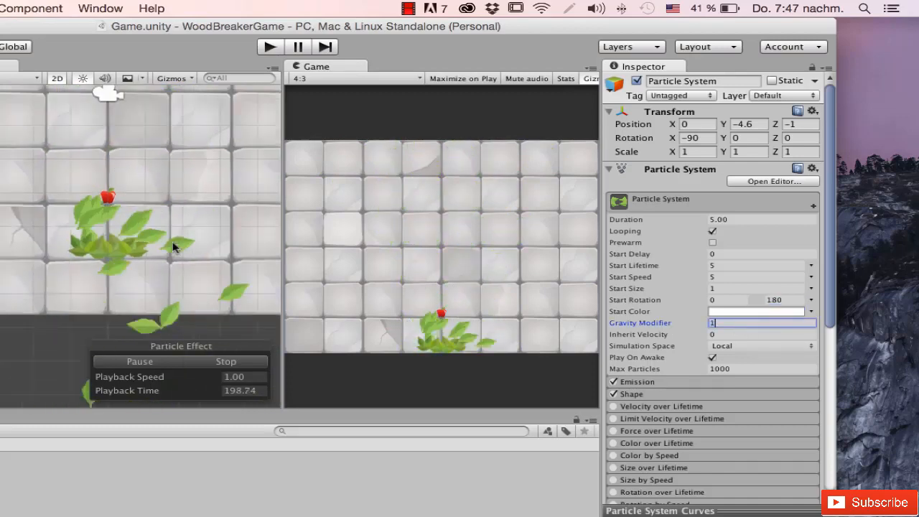
scroll(129, 231, up, 3)
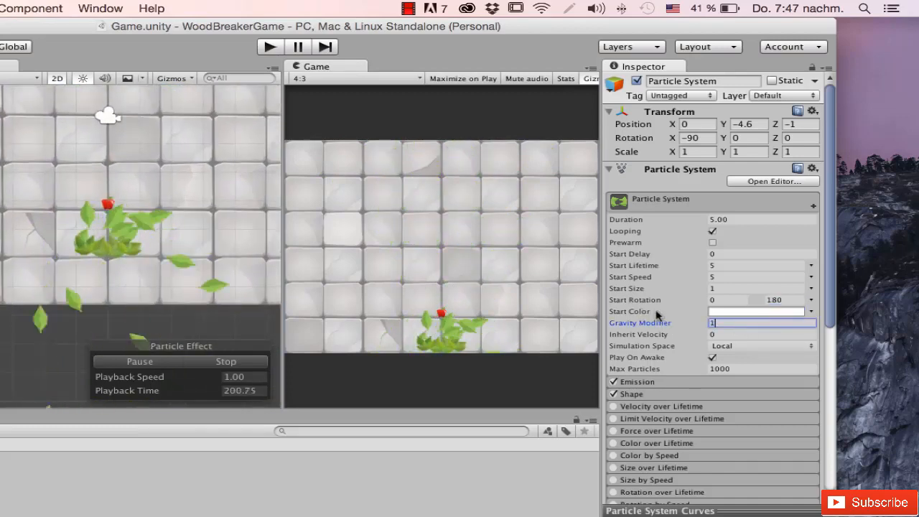
click(690, 323)
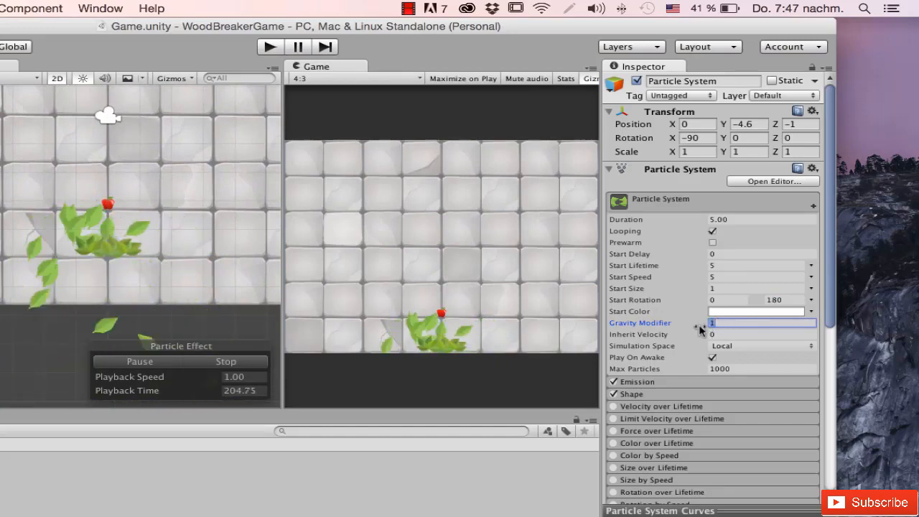
text(10)
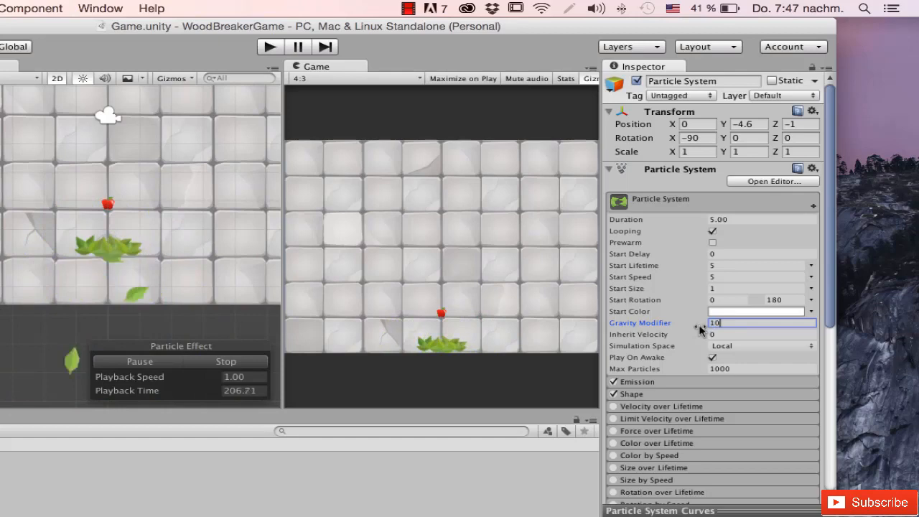
Try a Gravity Modifier of 0.3 and then a negative one of -1 on the leaf particles.
key(BackSpace)
key(BackSpace)
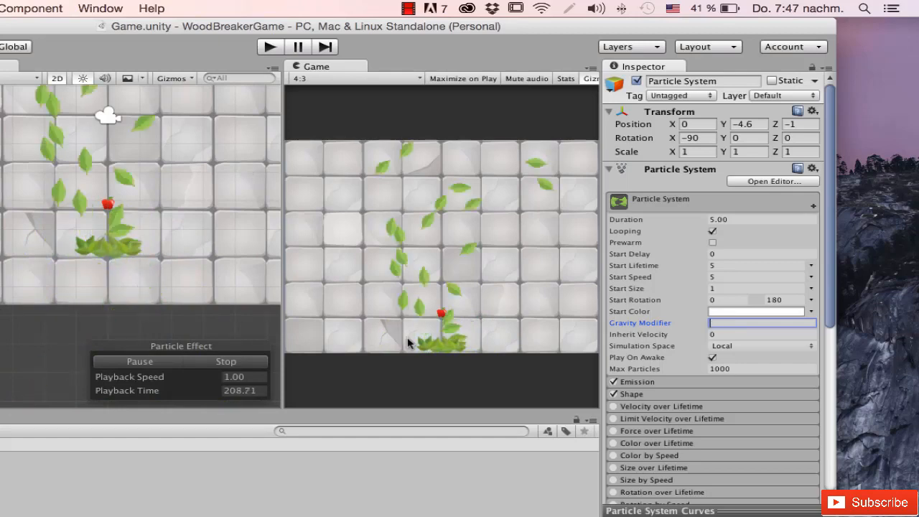
text(0.3)
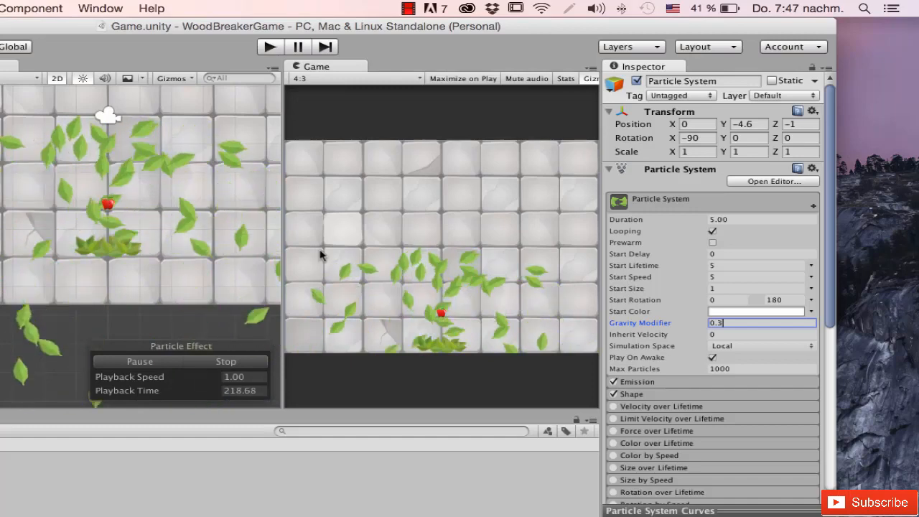
key(BackSpace)
key(BackSpace)
key(BackSpace)
text(-1)
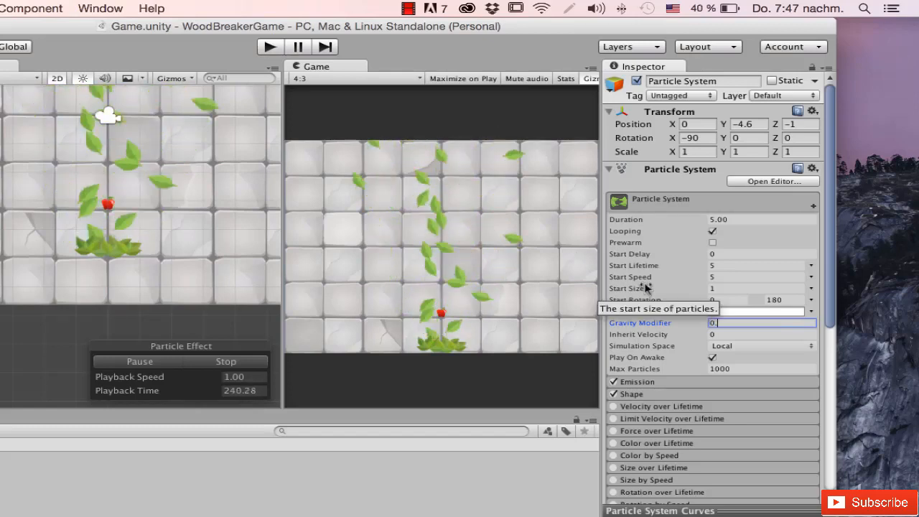
Fine-tune the Particle System's Gravity Modifier, trying values such as 0.6 and 0.8, and set it to 0.7.
key(BackSpace)
key(BackSpace)
text(0.5)
key(BackSpace)
text(6)
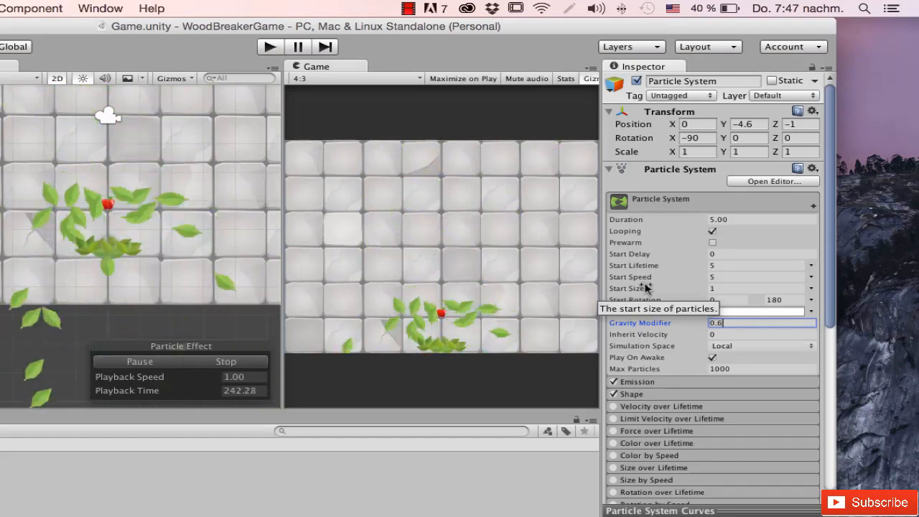
key(BackSpace)
text(8)
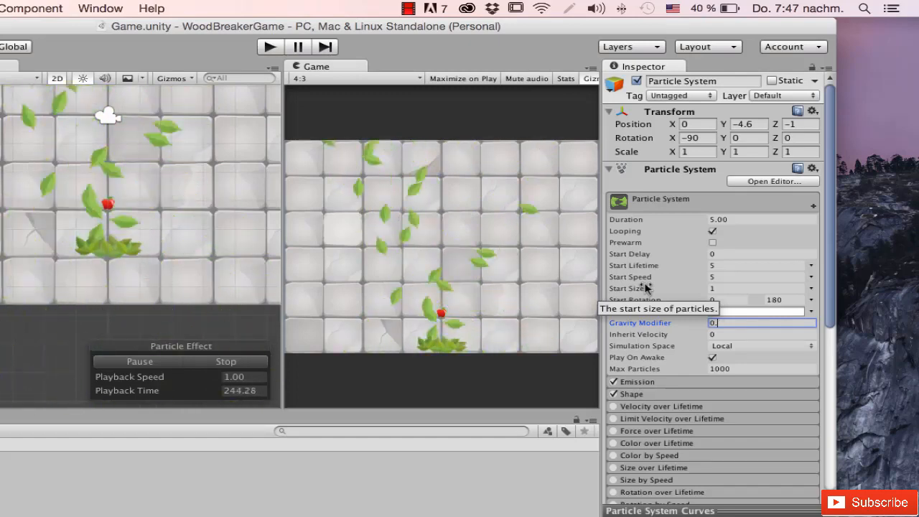
key(BackSpace)
text(7)
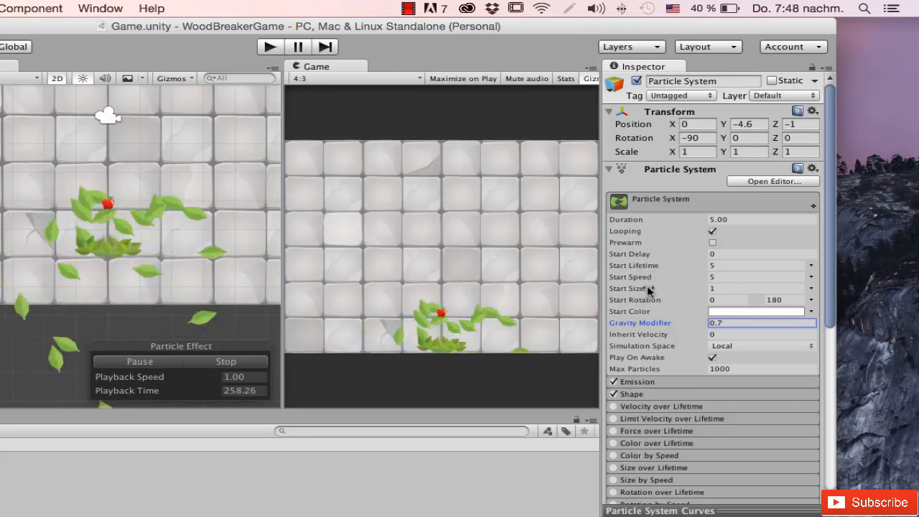
Reduce the particles' Start Size to 0.66 and set Start Lifetime to Random Between Two Constants, 7 and 8.
drag(677, 290, 662, 291)
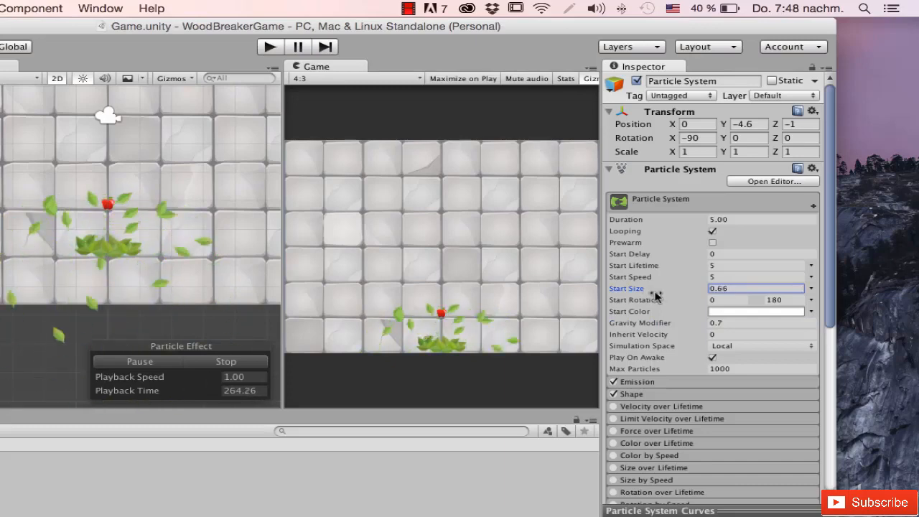
click(812, 269)
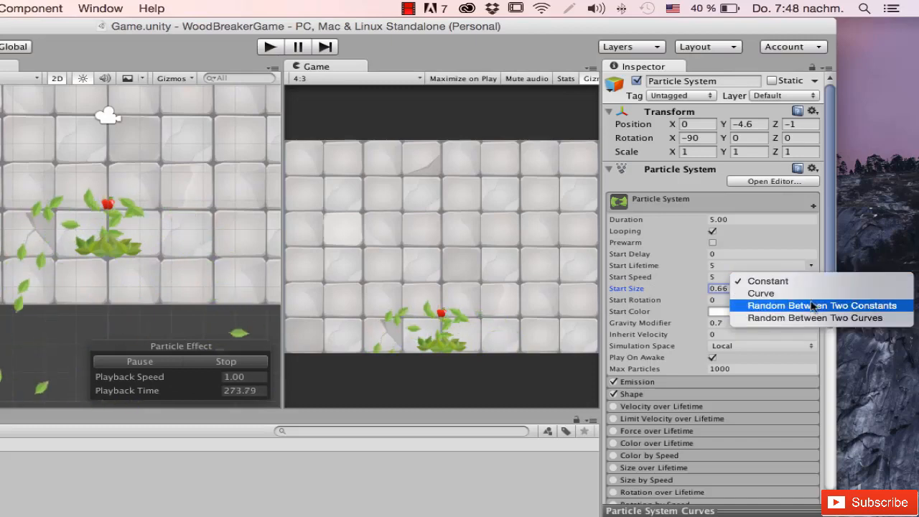
click(783, 304)
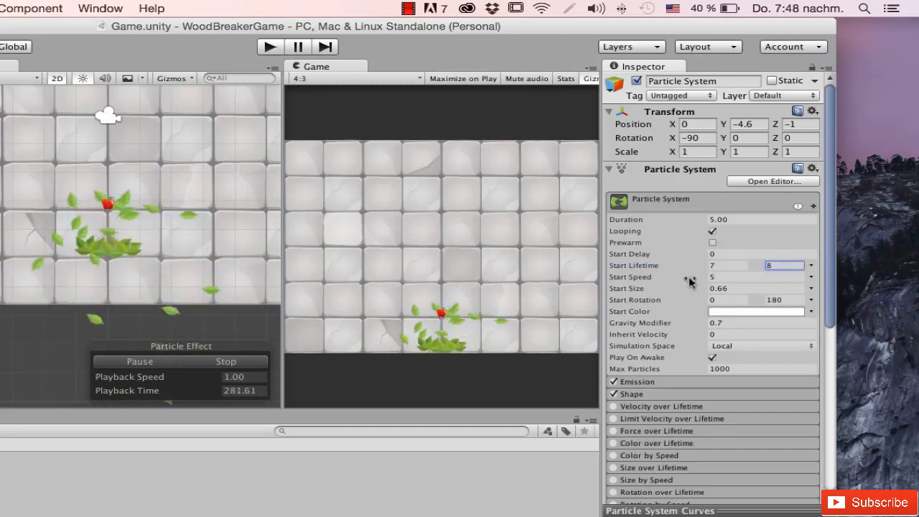
Switch the Particle System's Start Lifetime back to a single constant value of 8.
click(810, 266)
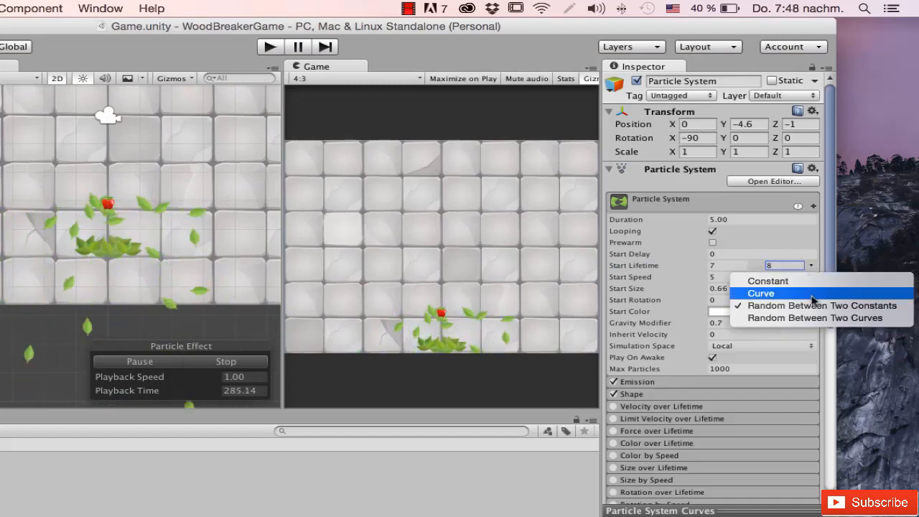
click(808, 295)
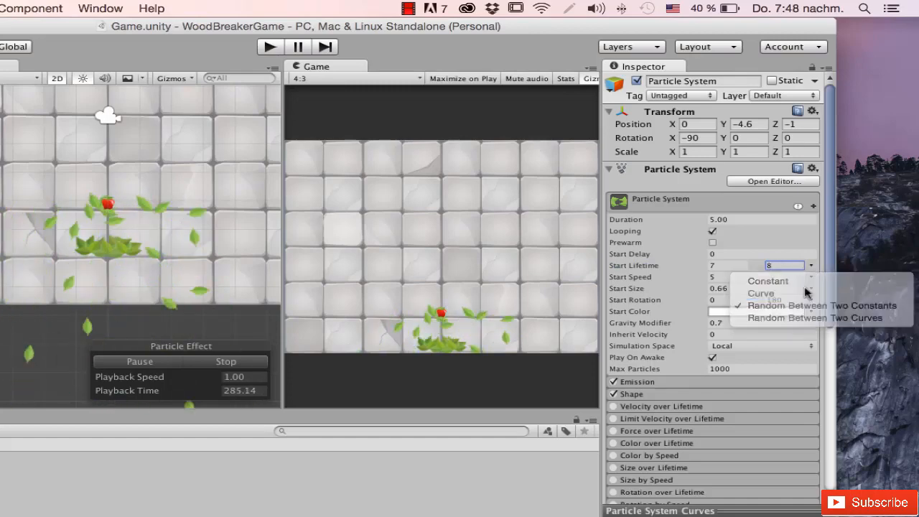
click(811, 267)
Change the leaf particles' Start Speed to Random Between Two Constants, with values 7 and 8.
click(742, 277)
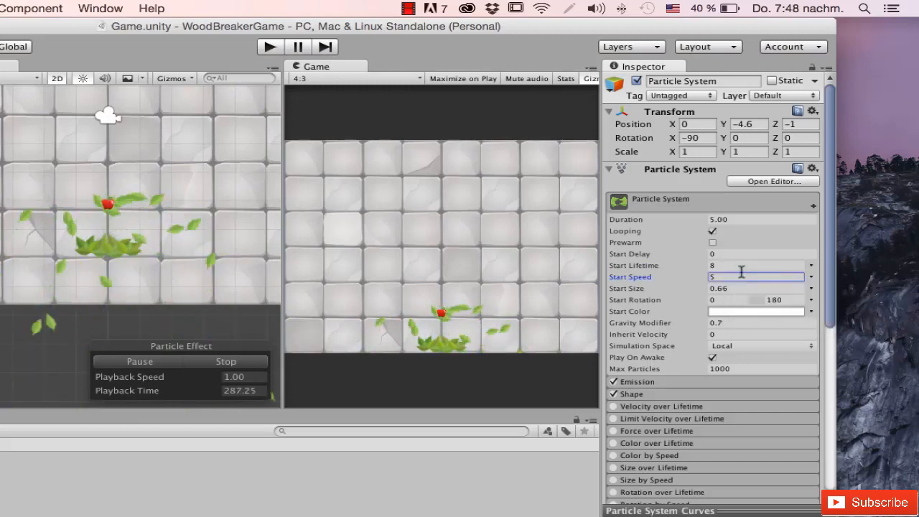
click(812, 278)
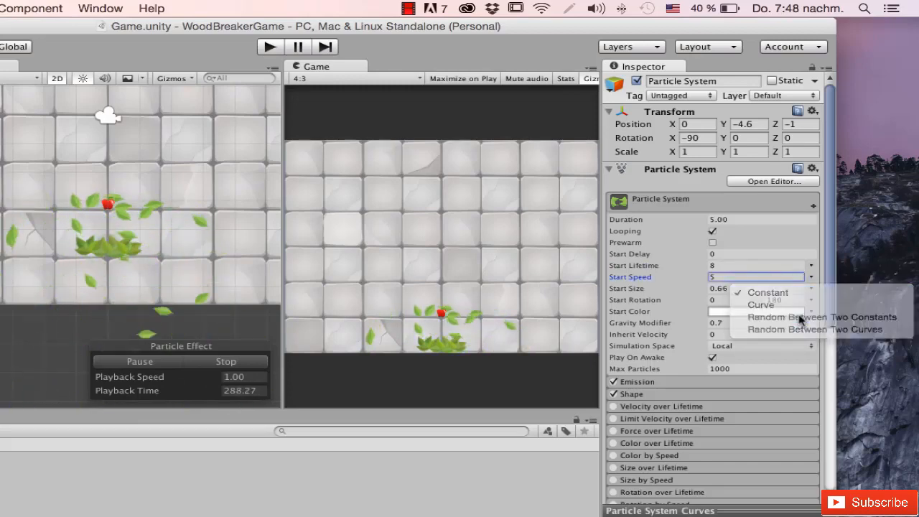
click(789, 316)
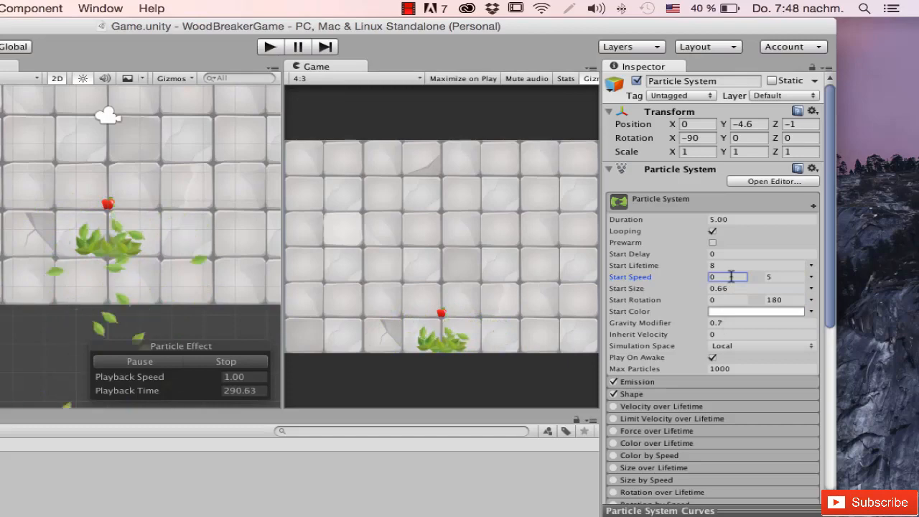
text(7)
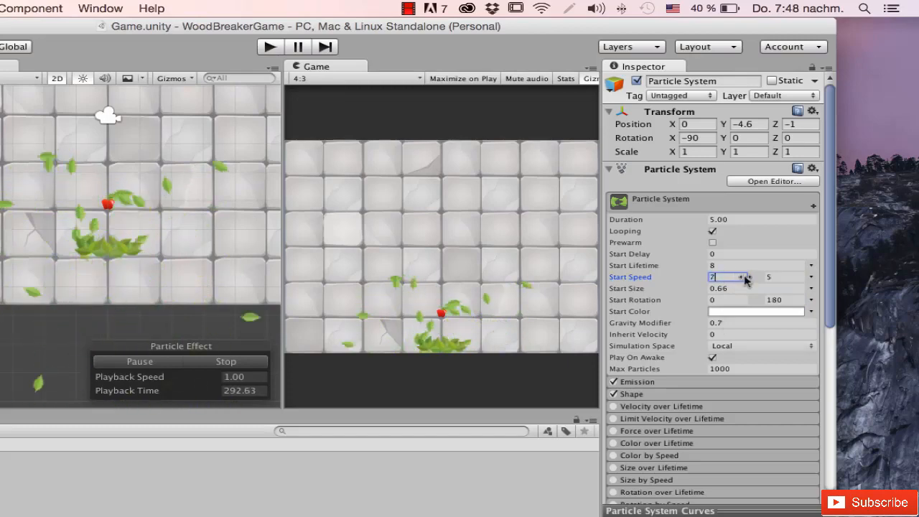
click(773, 276)
text(8)
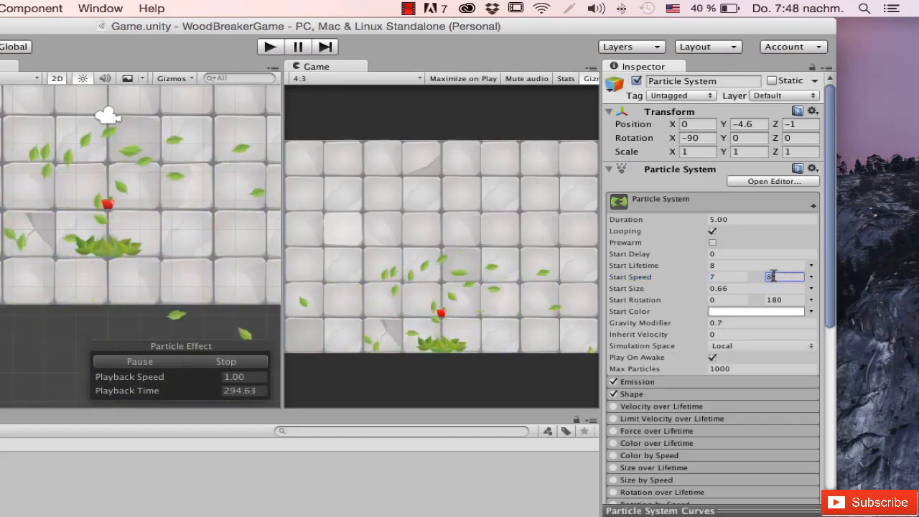
Try a slower random Start Speed range of 3 to 5 for the leaves.
click(733, 276)
text(3)
click(785, 276)
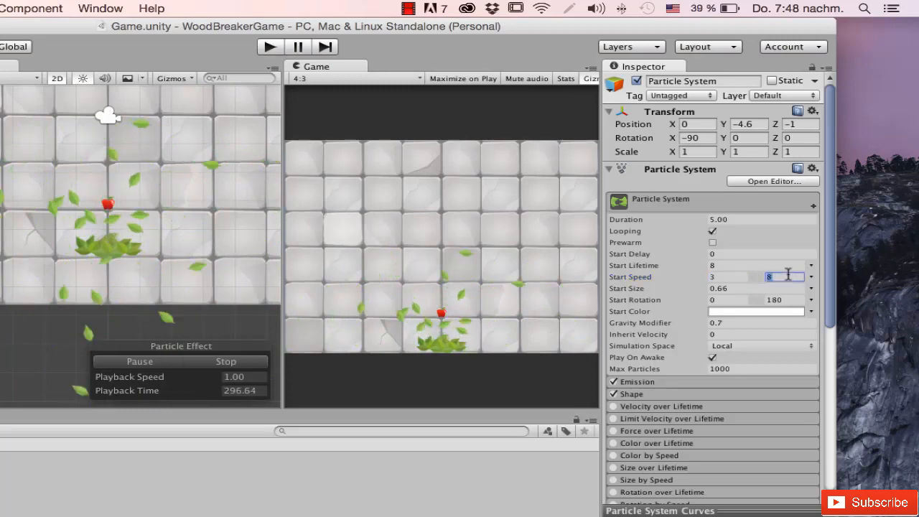
text(5)
Set the two random Start Speed constants to 5 and 6.
click(745, 275)
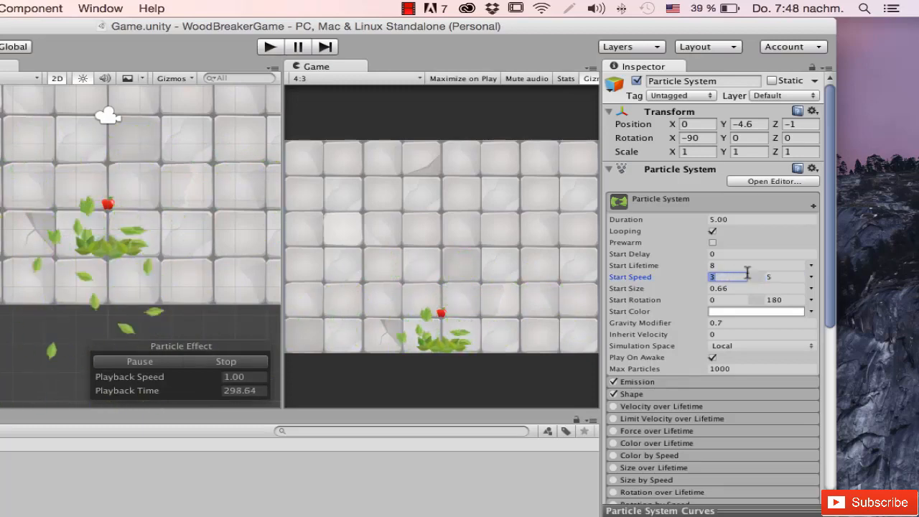
text(5)
click(774, 276)
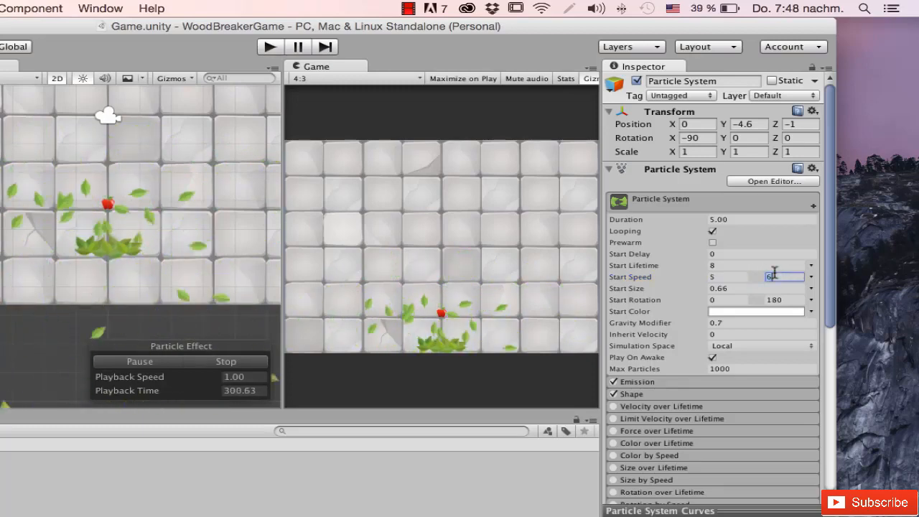
text(6)
Try adjusting the particles' single Start Color in the colour picker, then leave it at white.
scroll(720, 315, down, 2)
scroll(720, 314, down, 1)
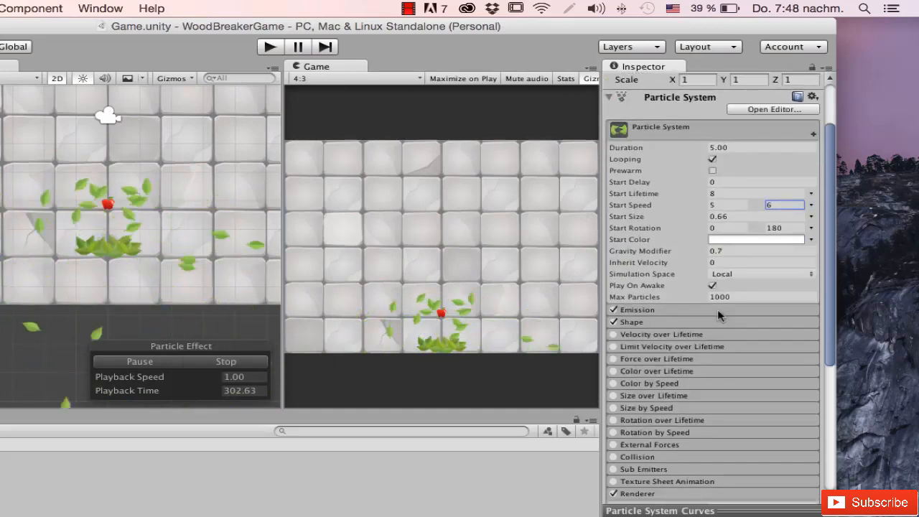
click(735, 241)
drag(471, 325, 422, 294)
click(403, 234)
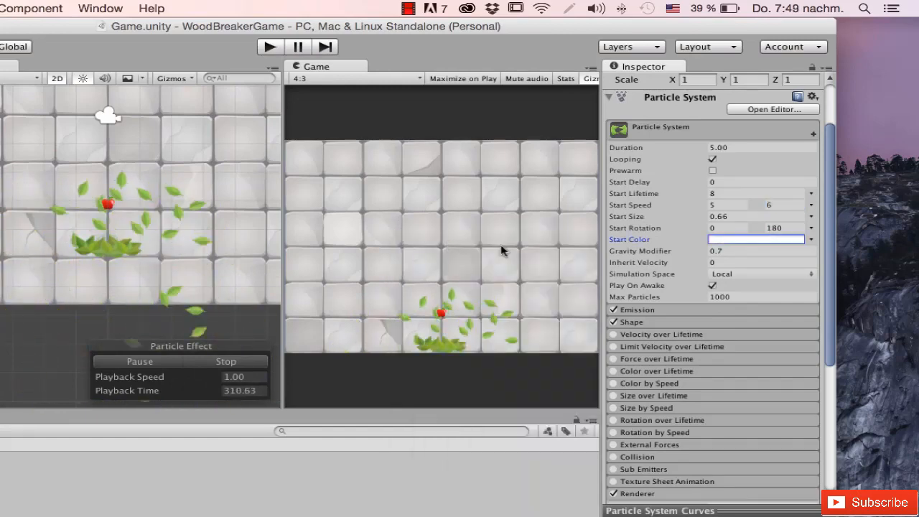
Set Start Color to Random Between Two Colors, leaving one white and making the second a light pink, FFD2D2FF.
click(811, 241)
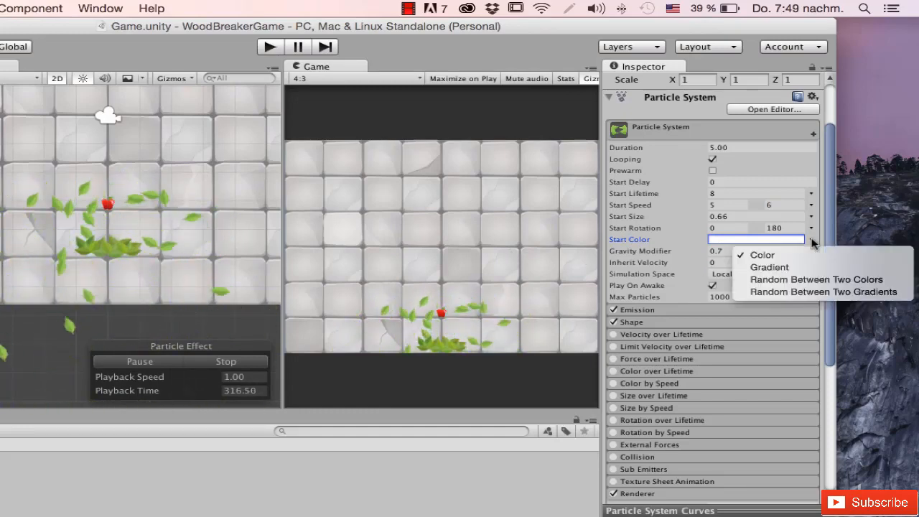
click(781, 282)
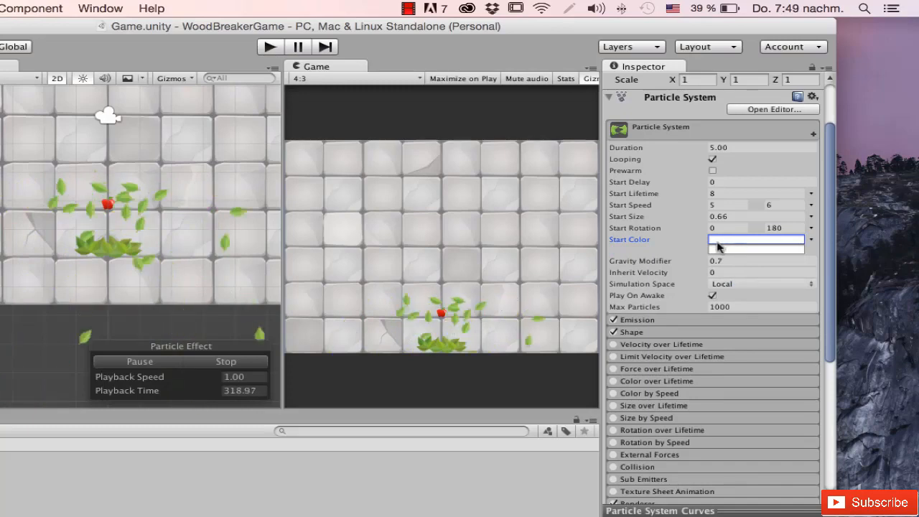
click(723, 240)
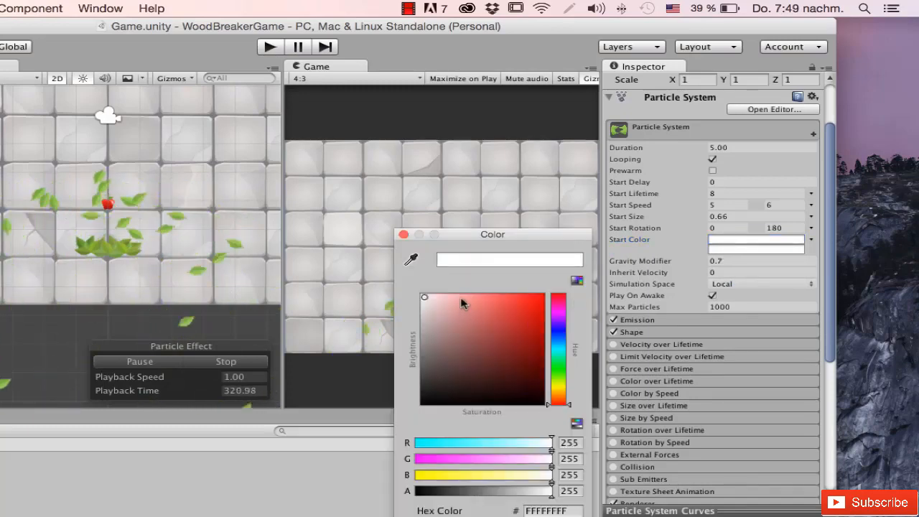
drag(461, 301, 464, 296)
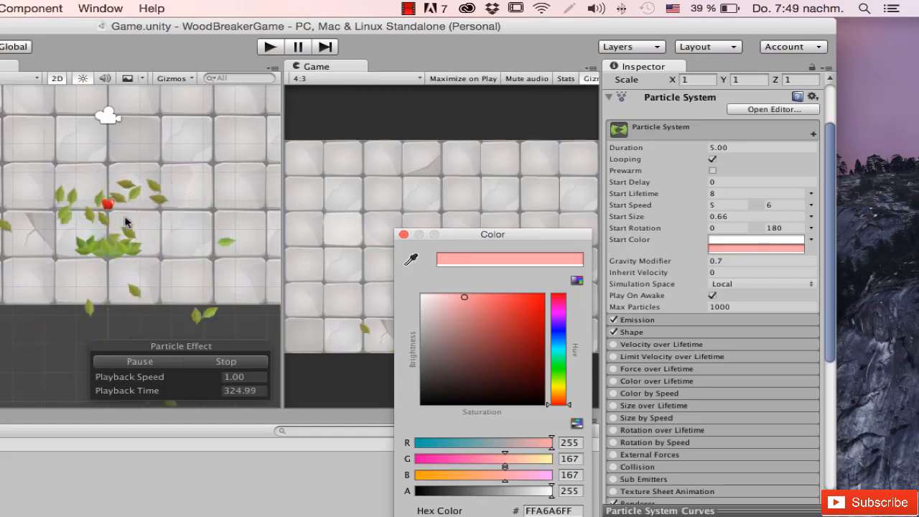
click(457, 294)
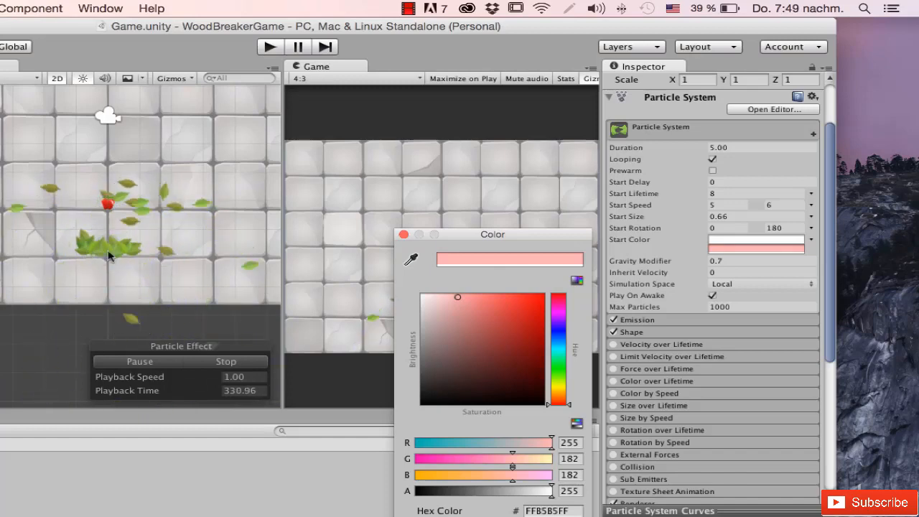
click(447, 297)
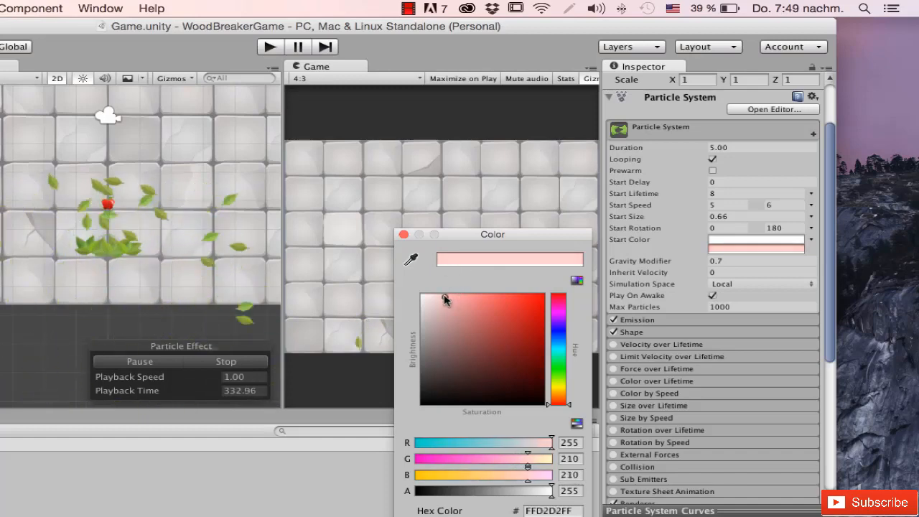
click(445, 296)
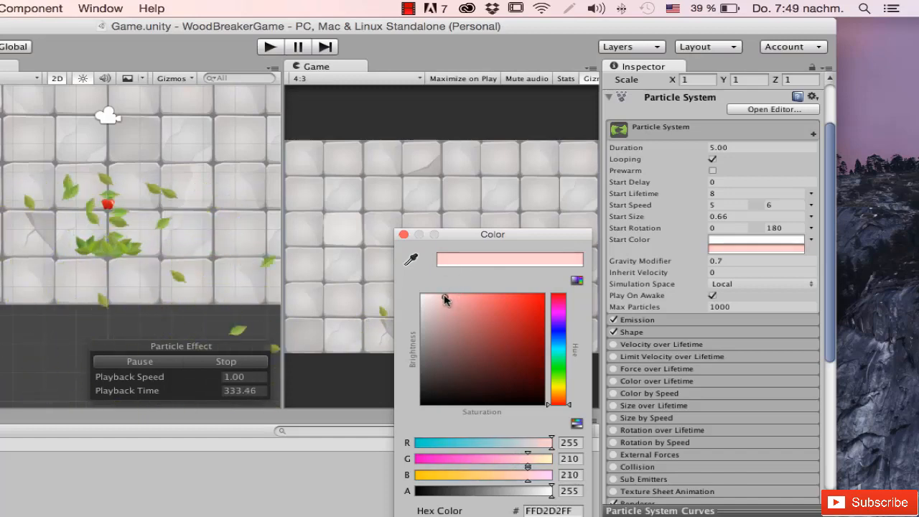
click(403, 234)
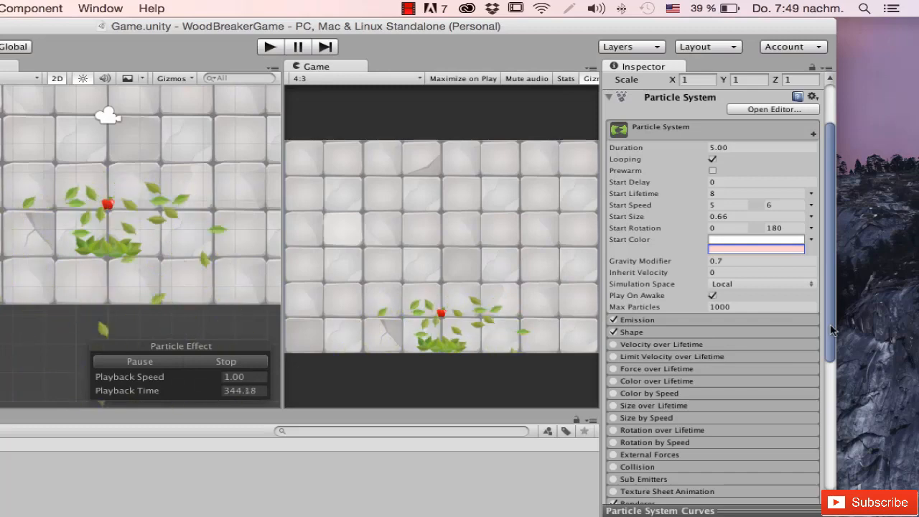
Expand the Emission module and test higher rates such as 40, then set the Rate to 20.
scroll(826, 330, up, 2)
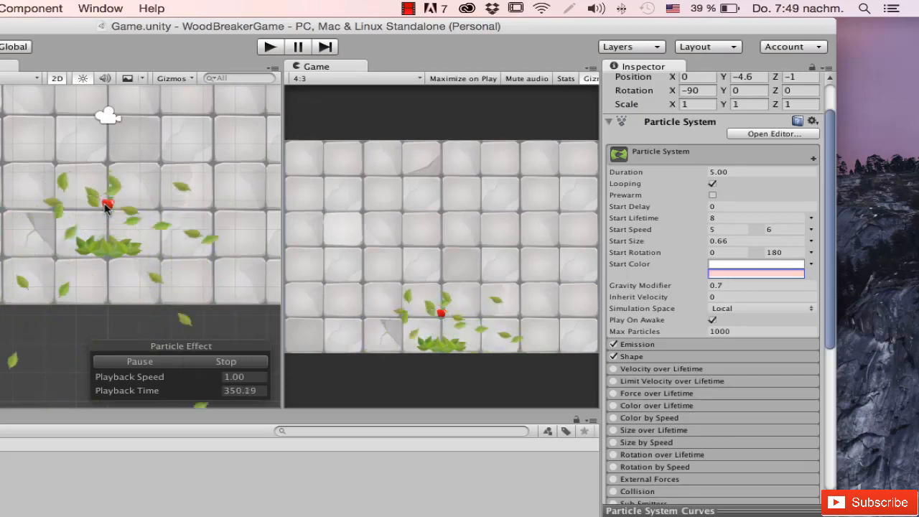
click(641, 345)
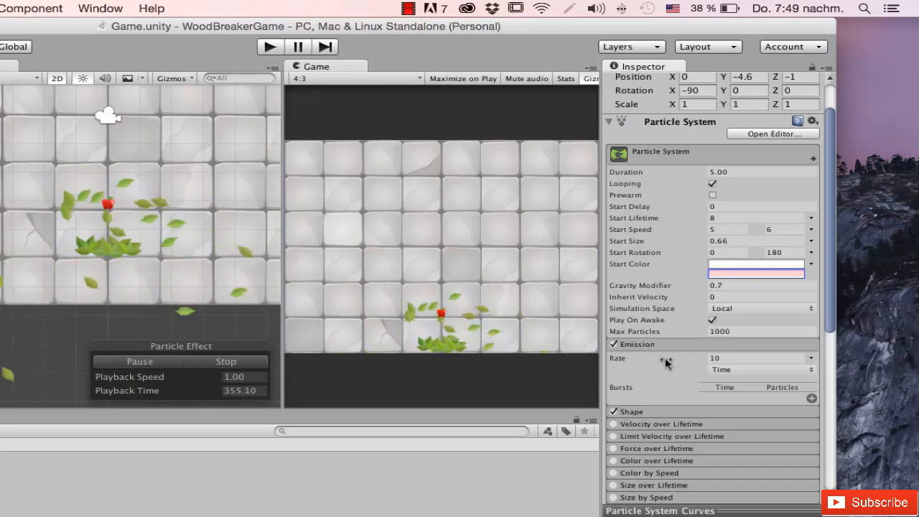
drag(663, 363, 684, 363)
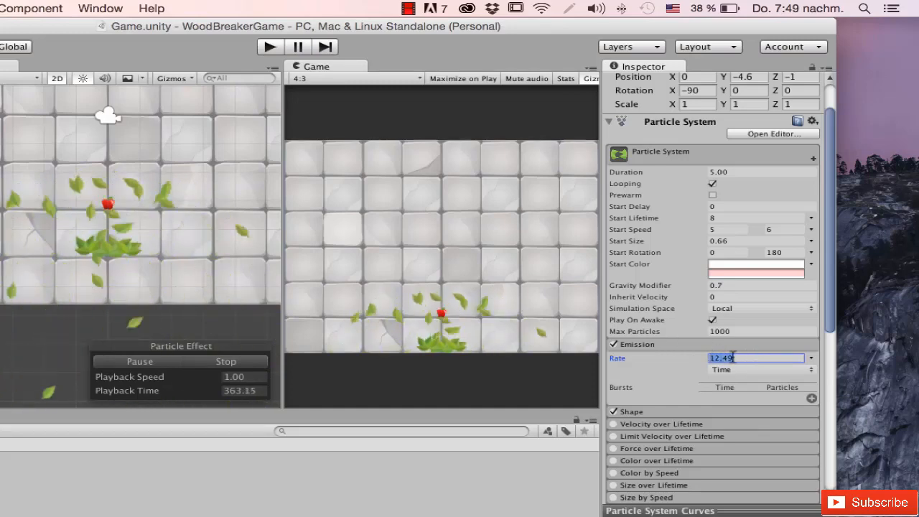
text(0)
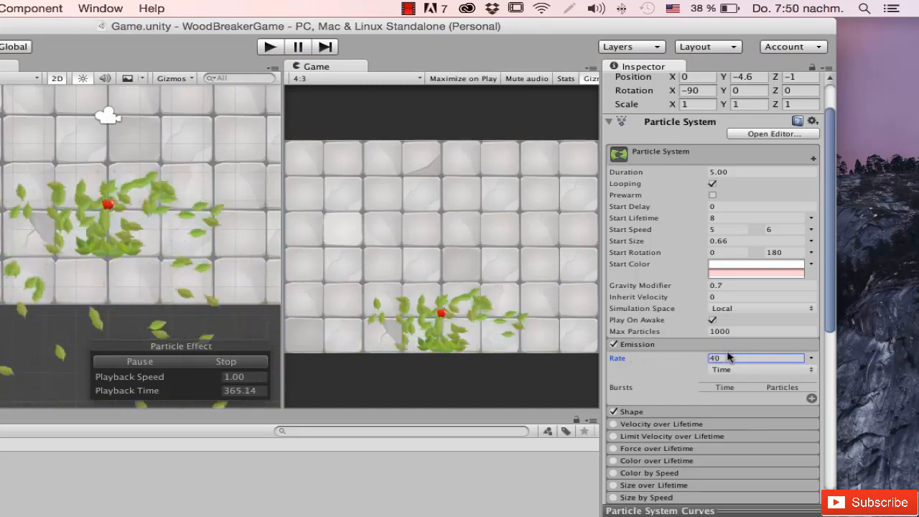
key(BackSpace)
key(BackSpace)
text(3)
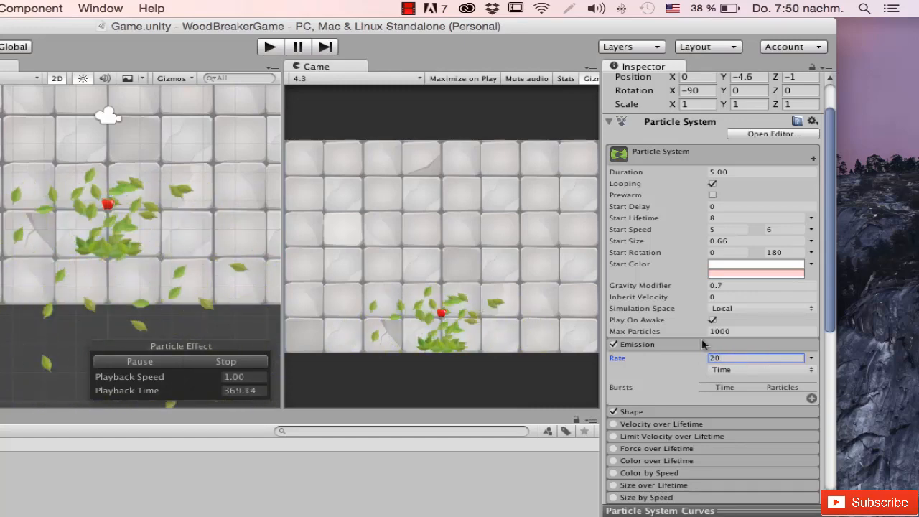
Shorten the leaf particles' Start Lifetime, trying 2 and 1.2, and set it to 1.4.
scroll(702, 346, down, 3)
scroll(702, 345, up, 4)
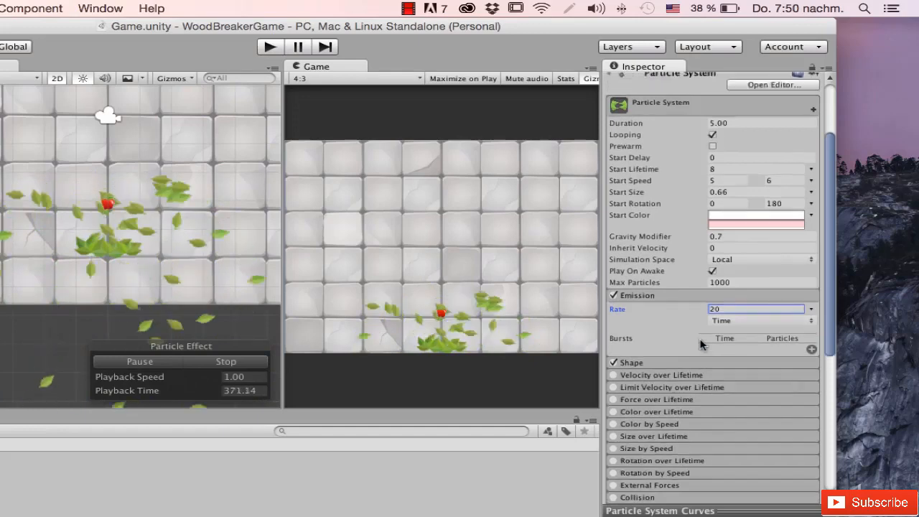
scroll(702, 345, down, 5)
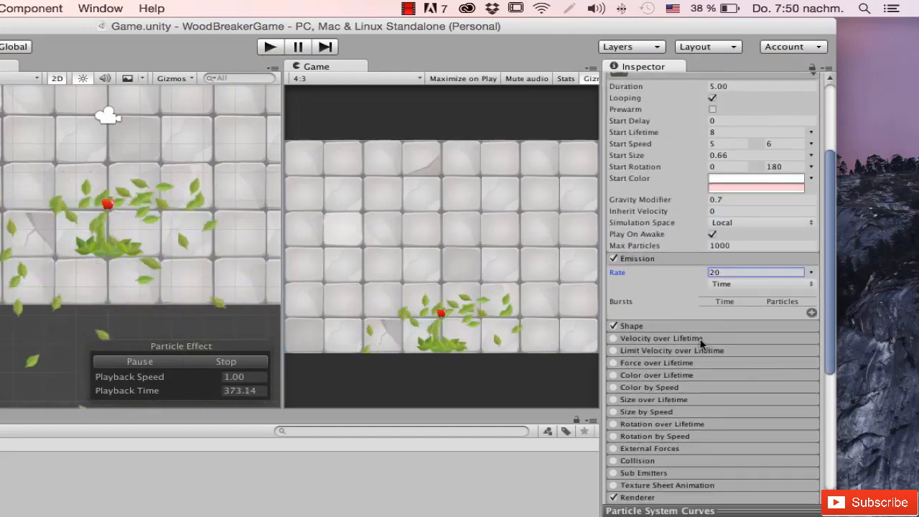
scroll(702, 345, down, 6)
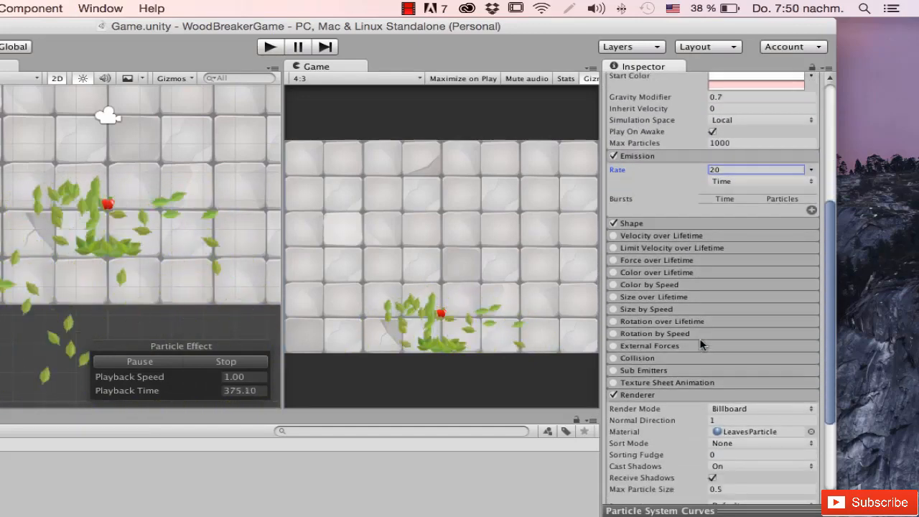
scroll(702, 345, up, 7)
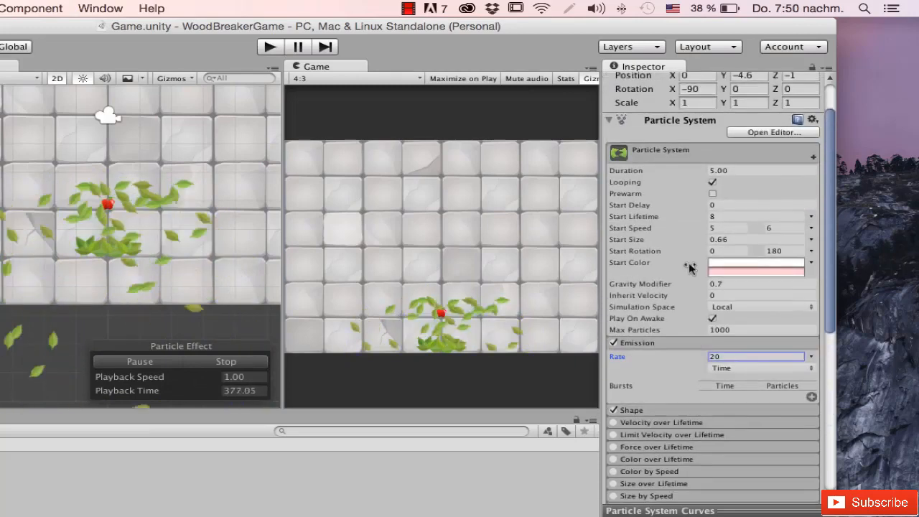
click(722, 214)
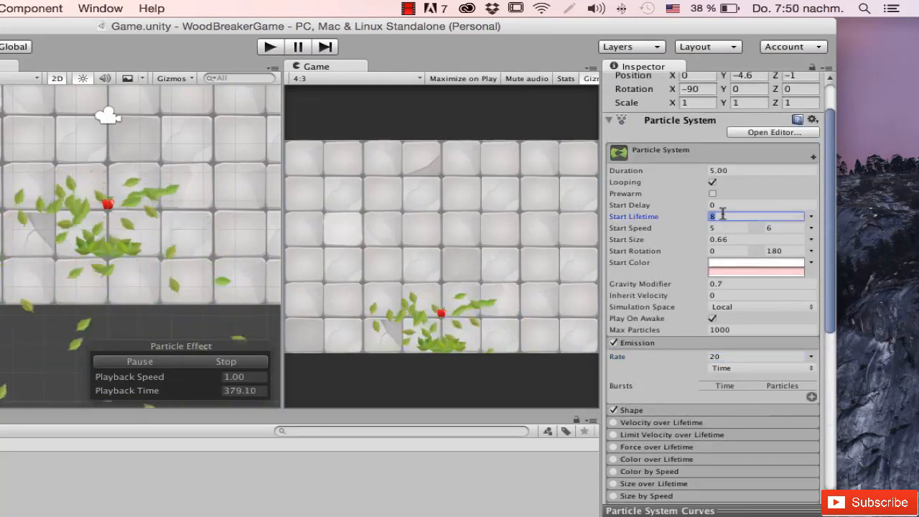
text(2)
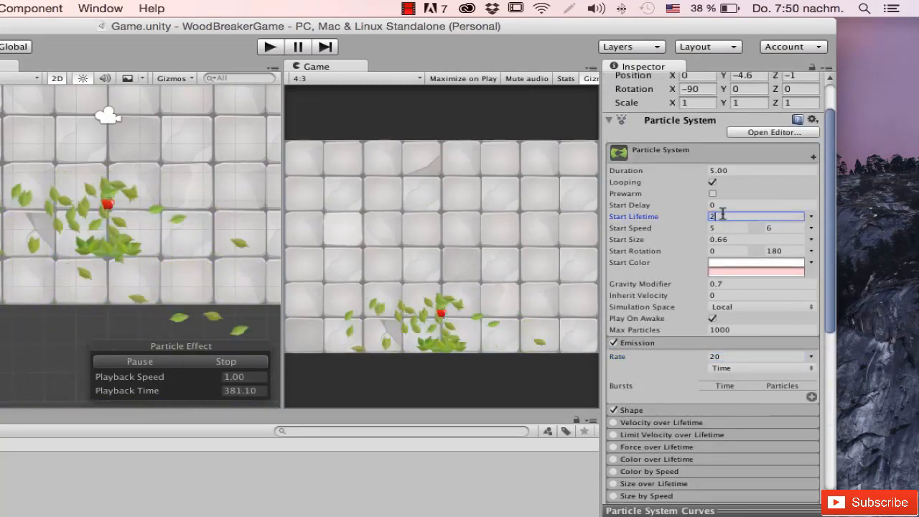
key(BackSpace)
text(1.2)
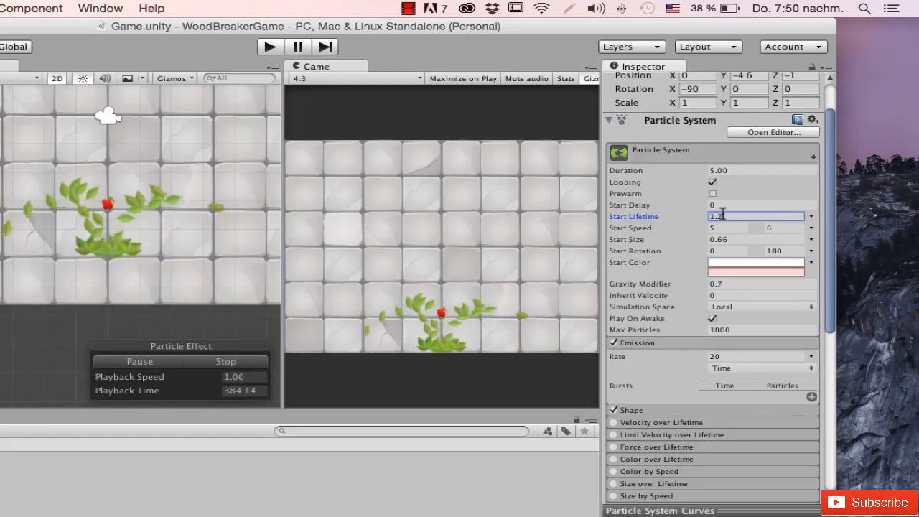
key(BackSpace)
text(4)
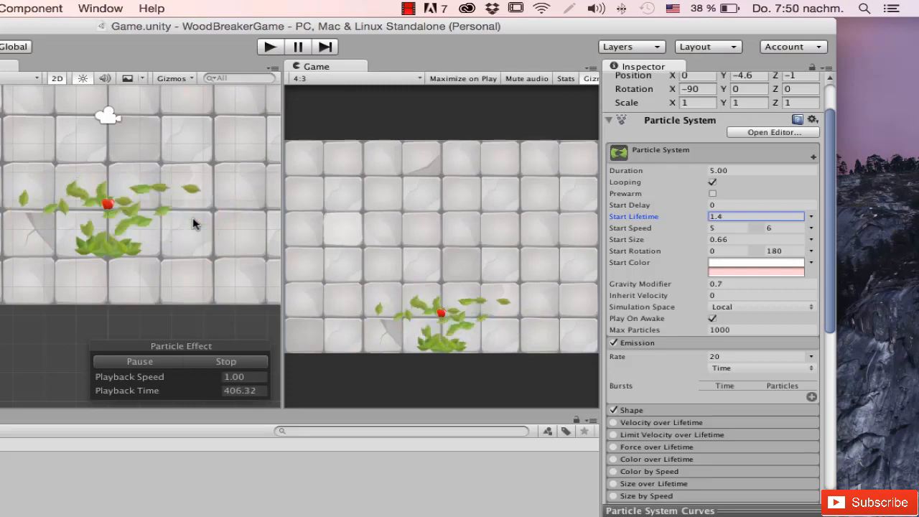
Enable Color over Lifetime and set its gradient to alpha 255 at 80.6%, fading to fully transparent at the end.
scroll(763, 353, down, 3)
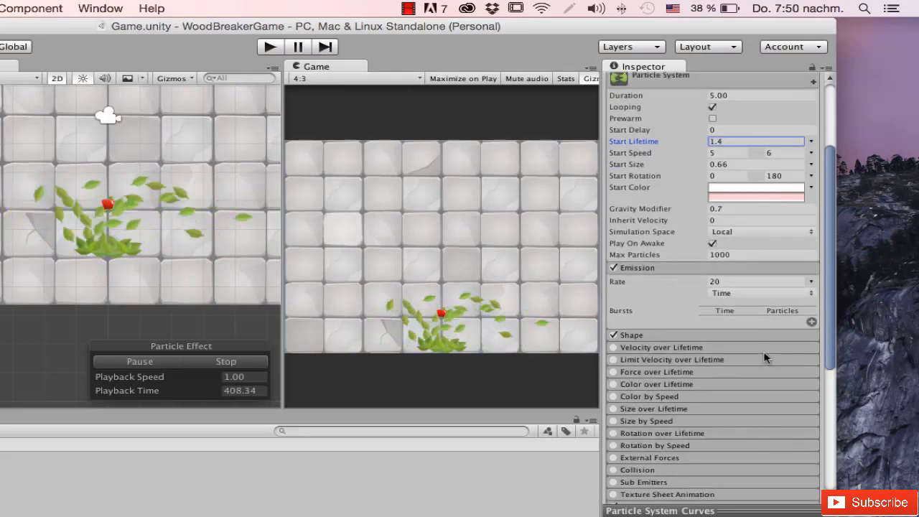
scroll(763, 351, down, 1)
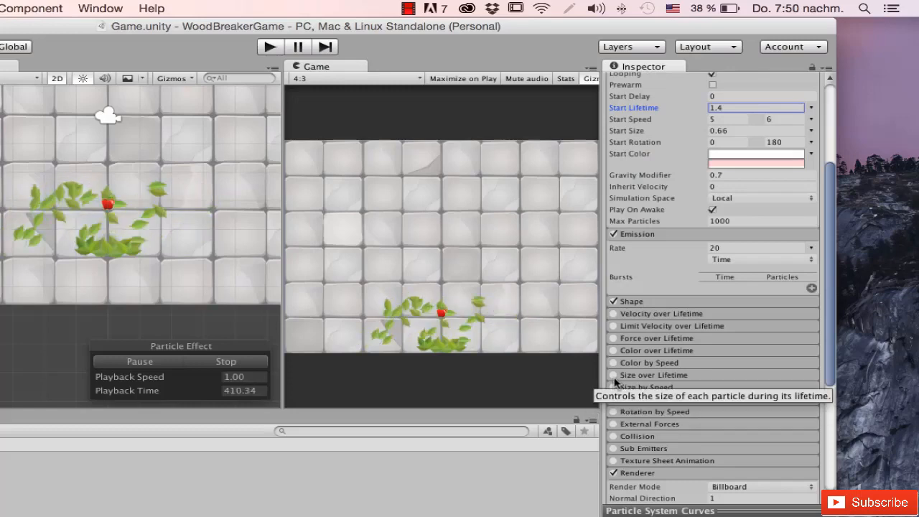
click(614, 351)
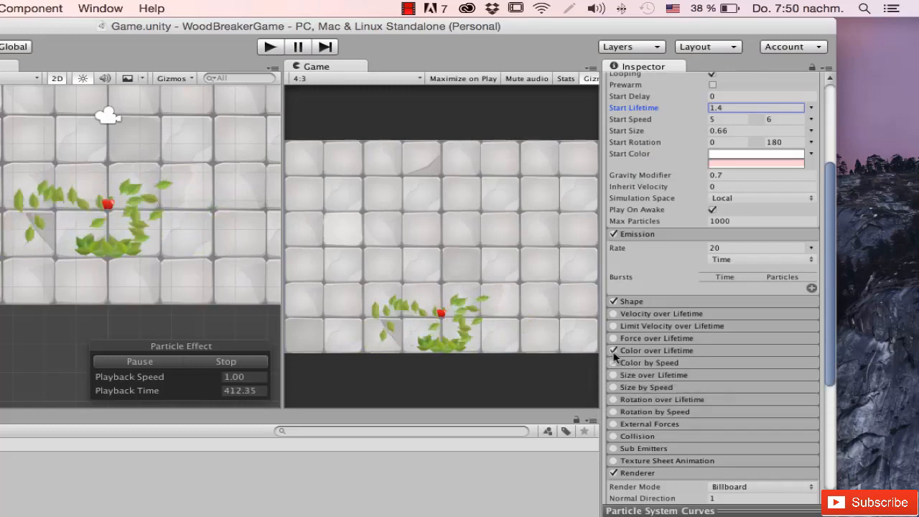
click(657, 350)
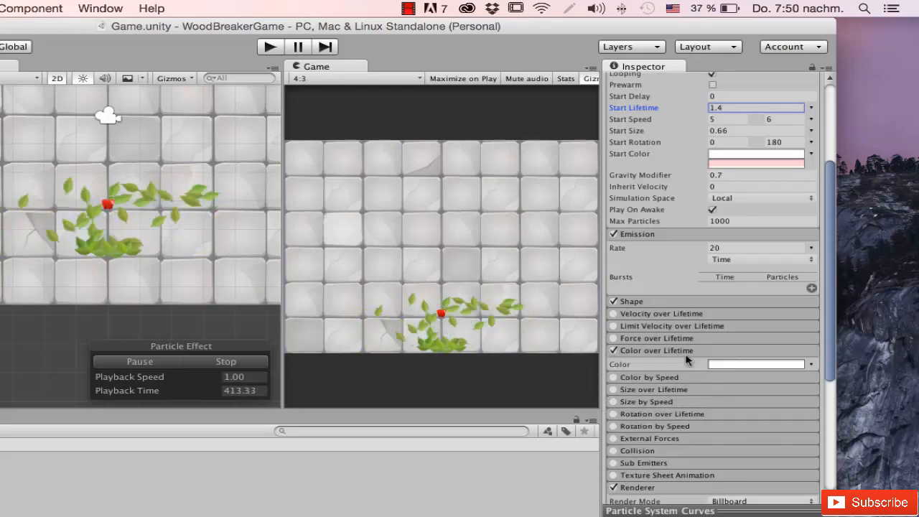
click(733, 365)
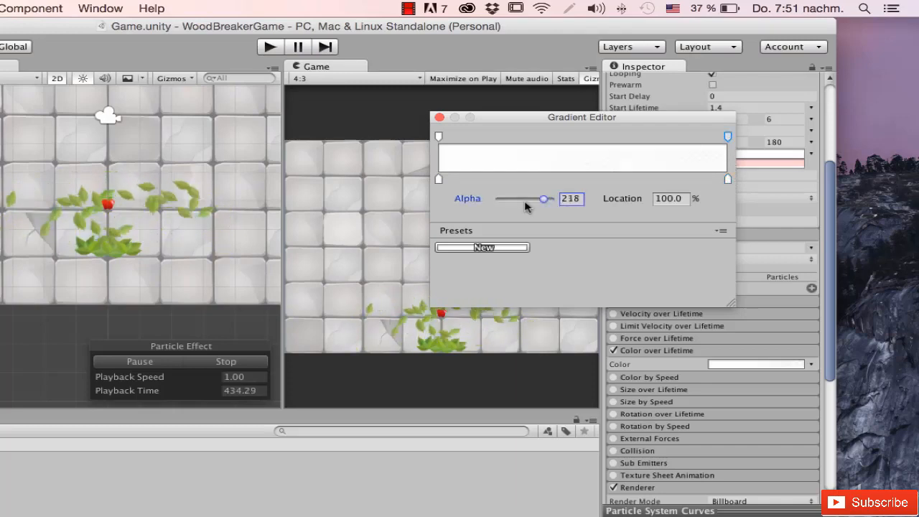
drag(525, 206, 466, 208)
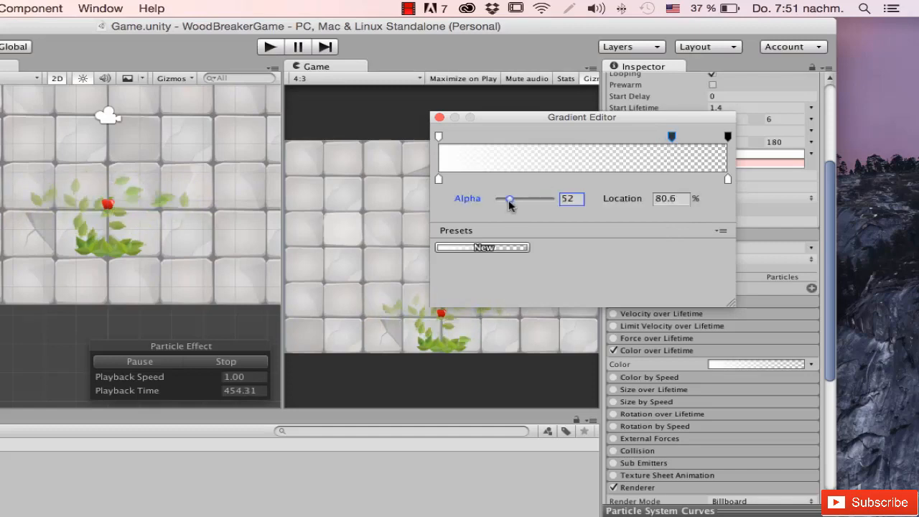
drag(517, 205, 537, 204)
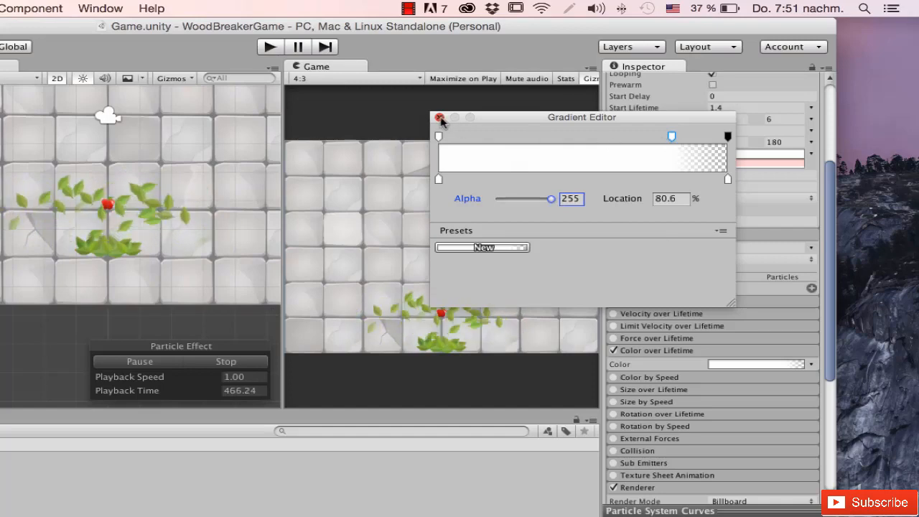
click(440, 118)
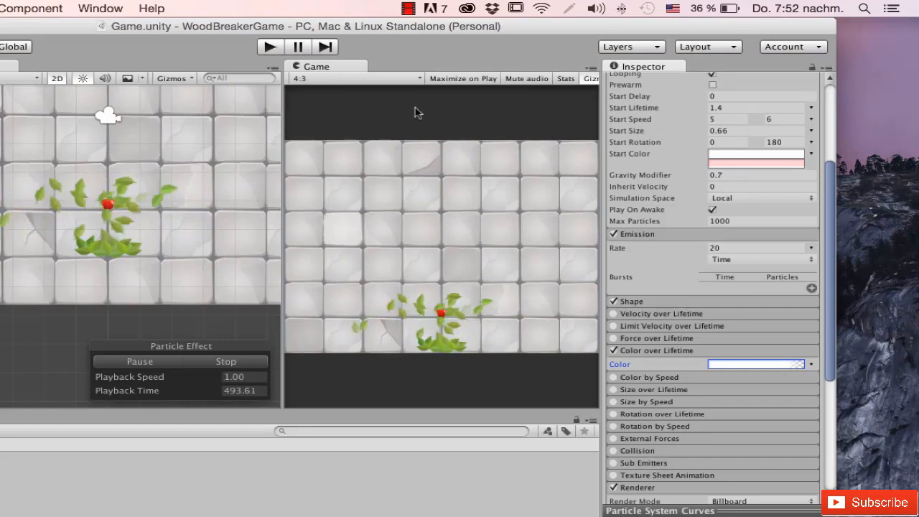
Turn off Looping for the leaf particle system and replay the effect from the start.
scroll(739, 287, up, 5)
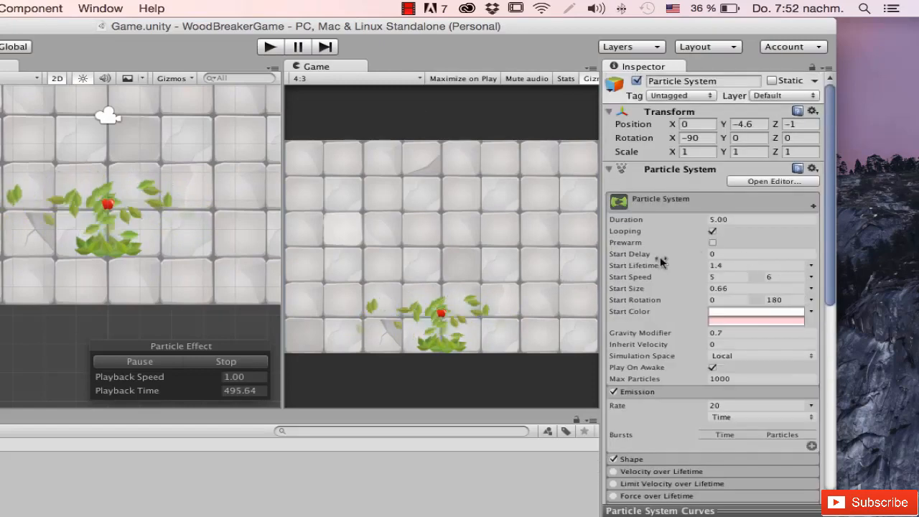
click(712, 232)
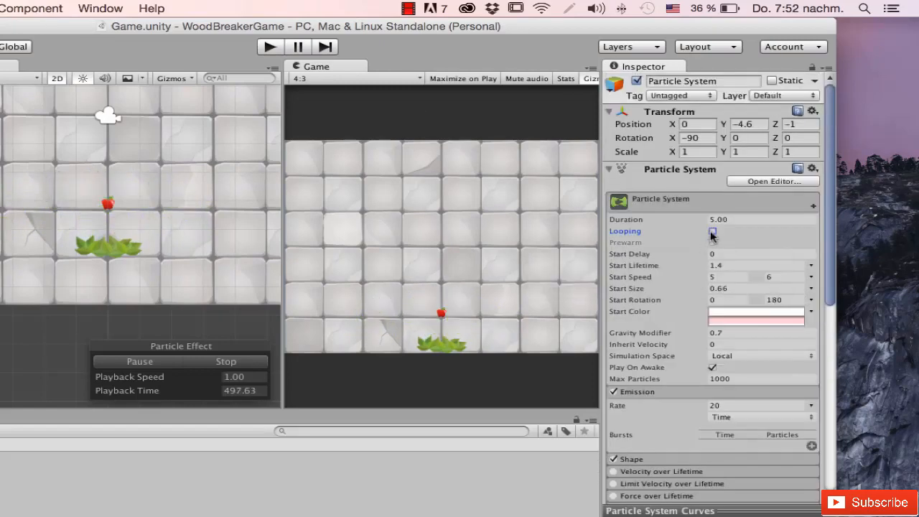
click(226, 362)
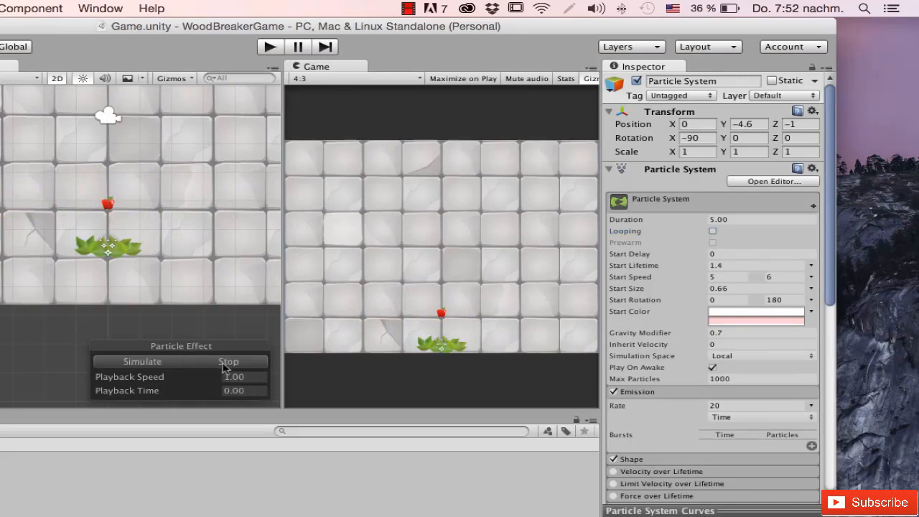
click(152, 363)
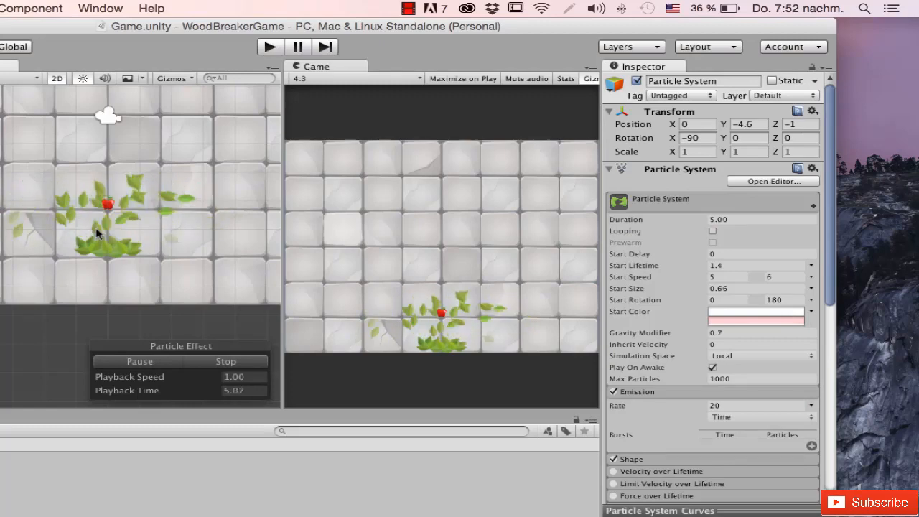
Set the particle system's Duration to 0.50 and simulate the short leaf burst.
click(733, 219)
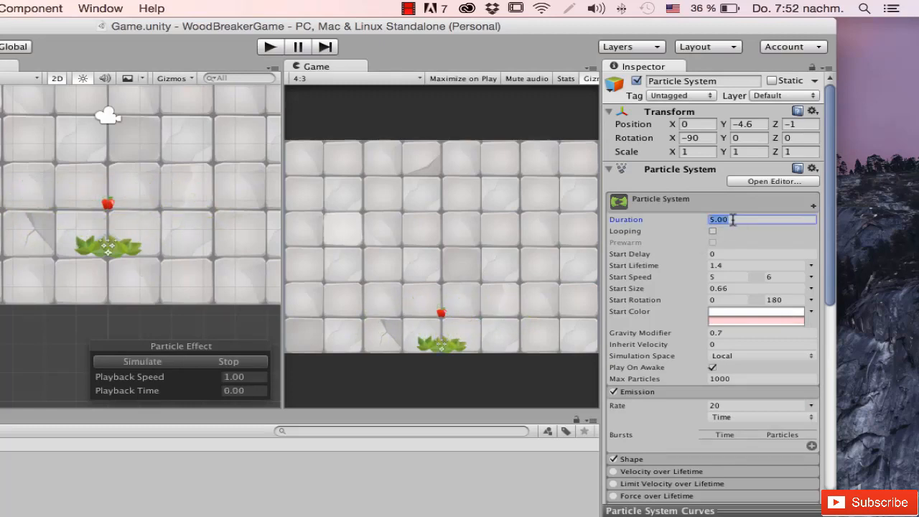
text(0.)
click(155, 361)
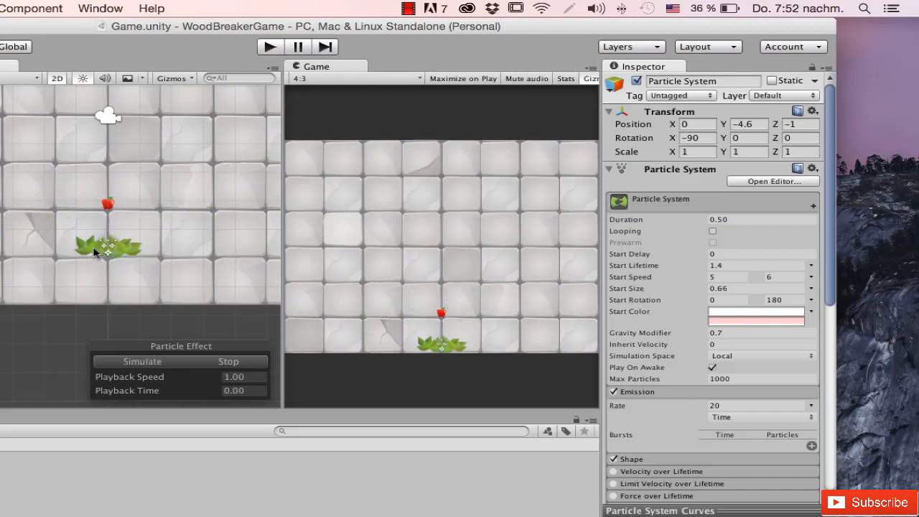
scroll(714, 374, down, 2)
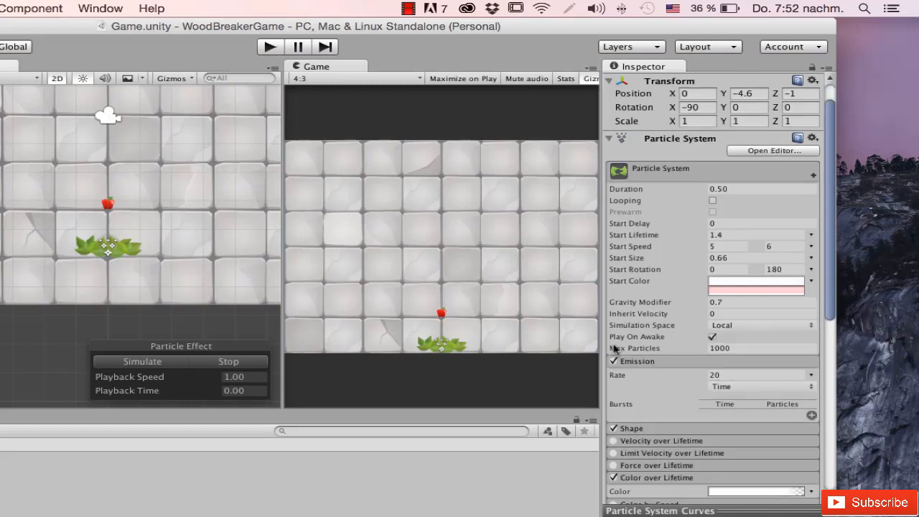
click(140, 359)
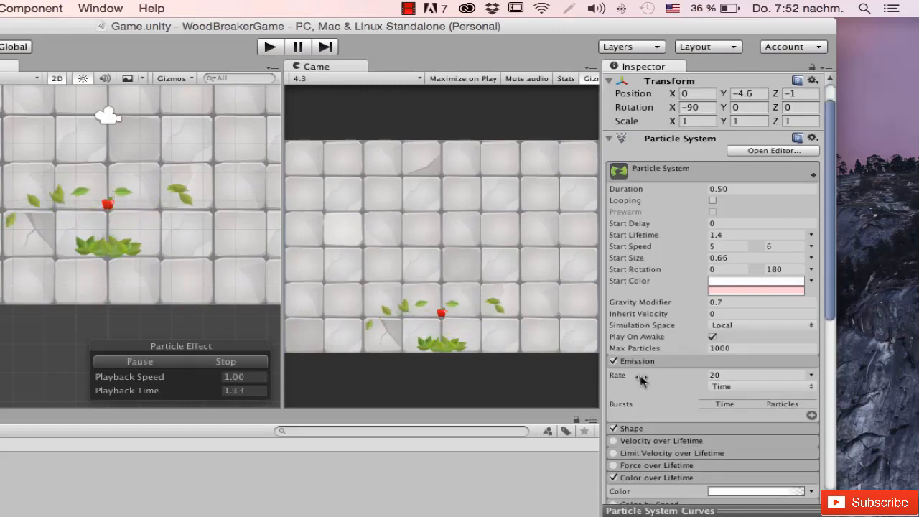
Raise the Emission Rate, trying 40 and settling on 100, and simulate the burst after each change.
click(730, 375)
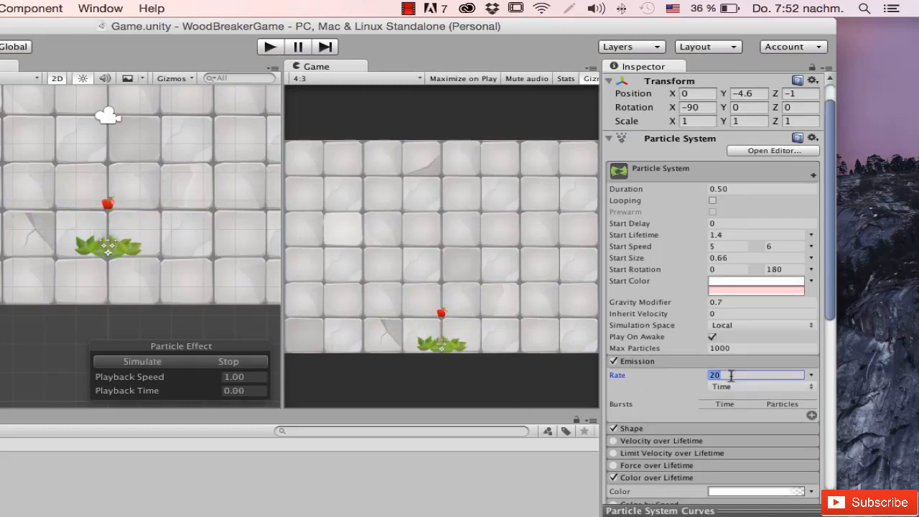
click(161, 362)
click(223, 362)
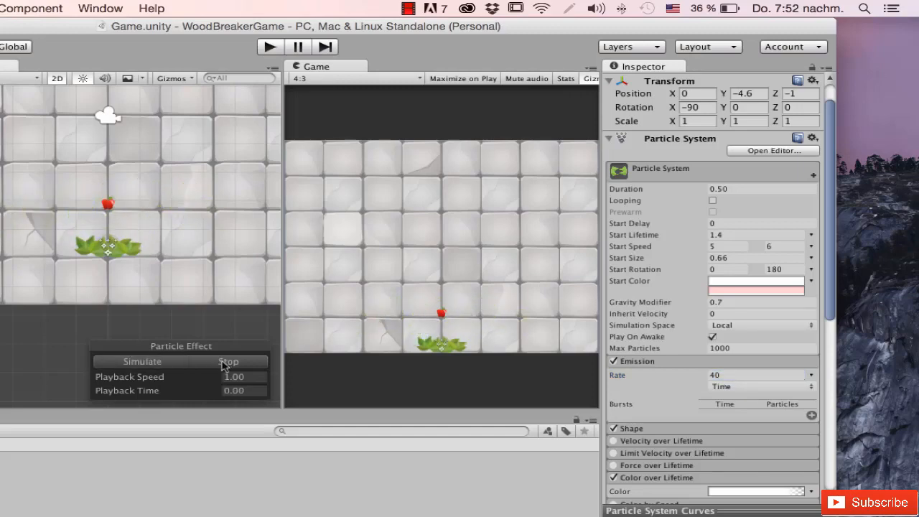
click(719, 374)
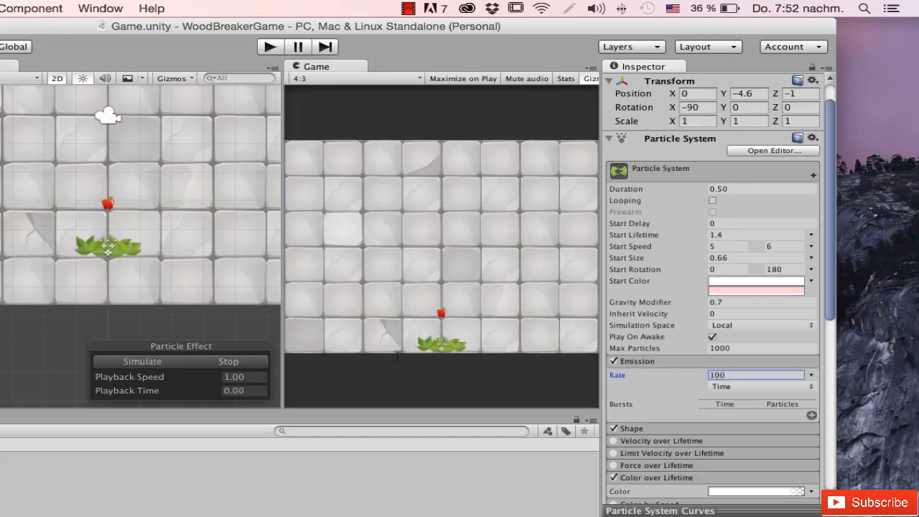
click(138, 362)
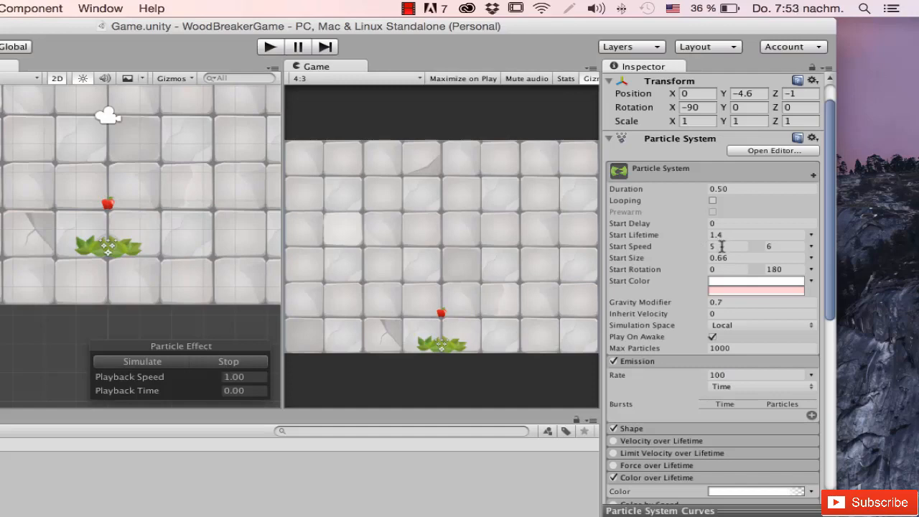
click(147, 363)
Set the Start Speed range to 3 and 6, testing a maximum of 7 first, and preview the burst.
click(795, 247)
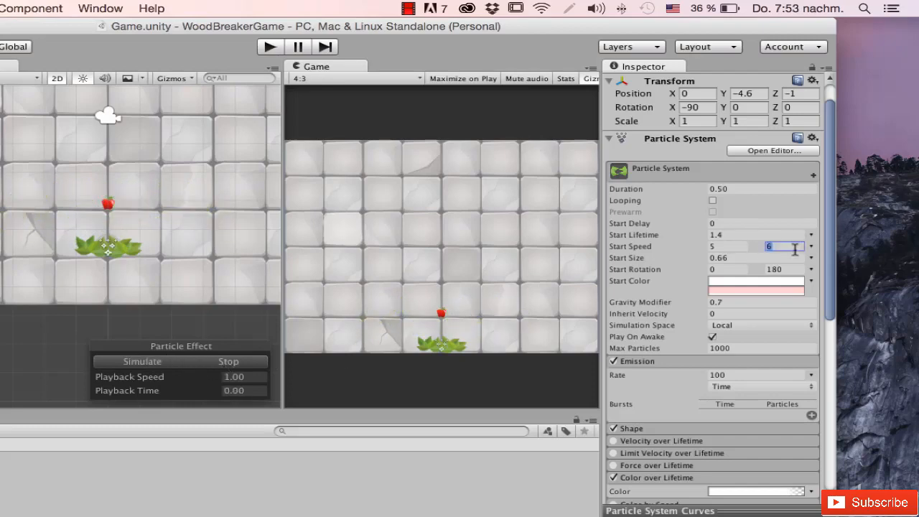
text(8)
key(BackSpace)
text(7)
click(732, 246)
text(3)
click(156, 377)
click(141, 363)
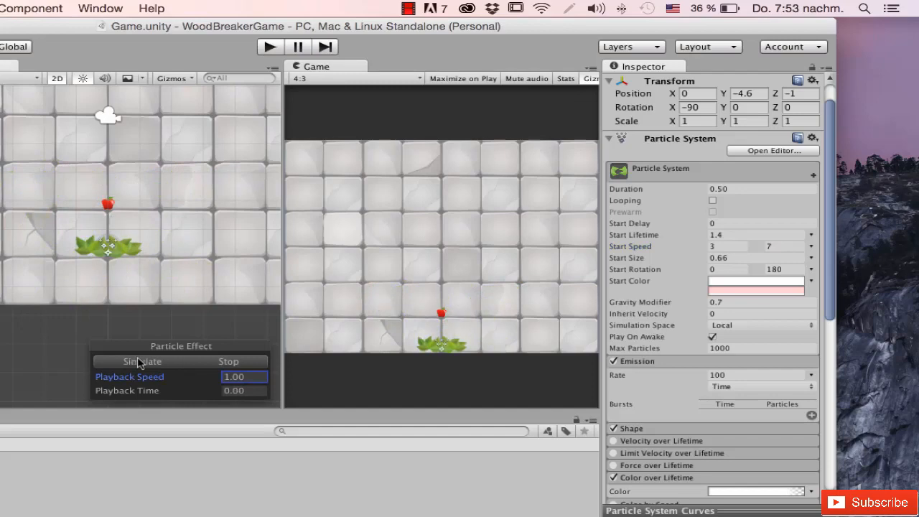
click(137, 362)
click(784, 246)
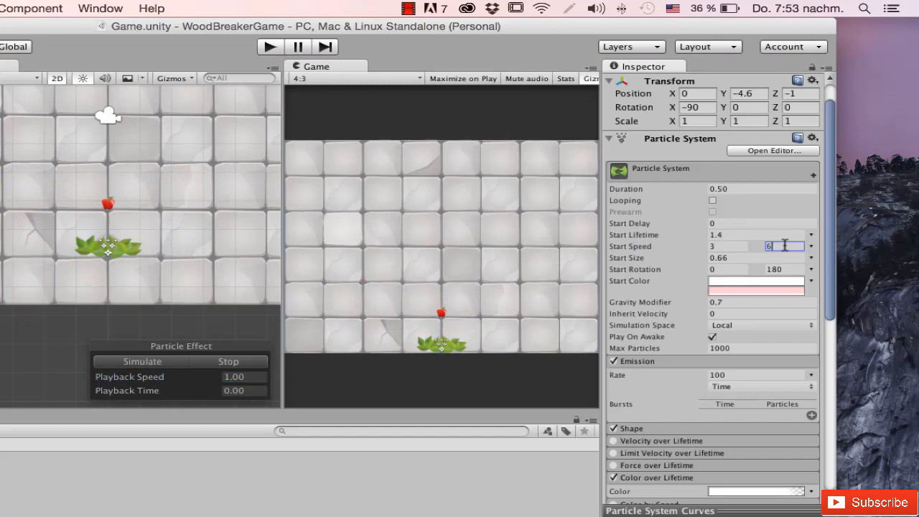
click(140, 362)
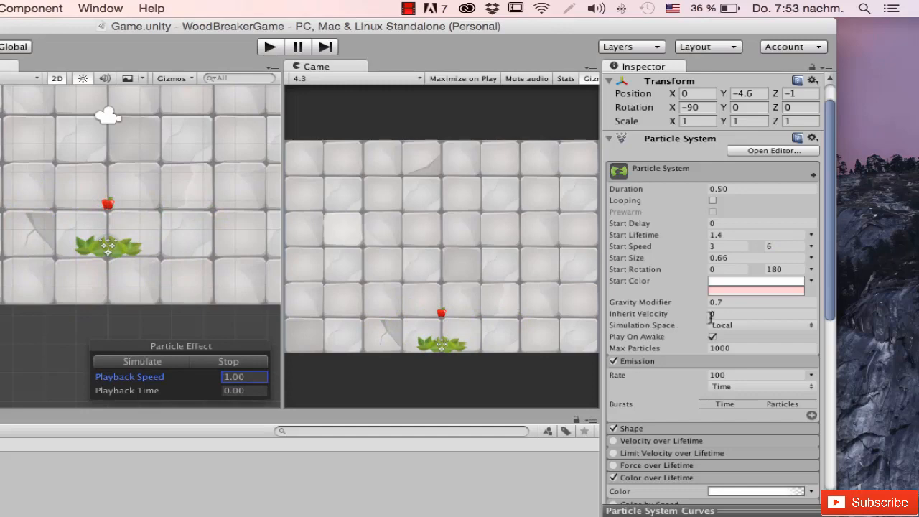
Enable and expand Rotation over Lifetime, then preview the leaves with its constant Angular Velocity.
scroll(682, 355, down, 5)
scroll(680, 384, down, 7)
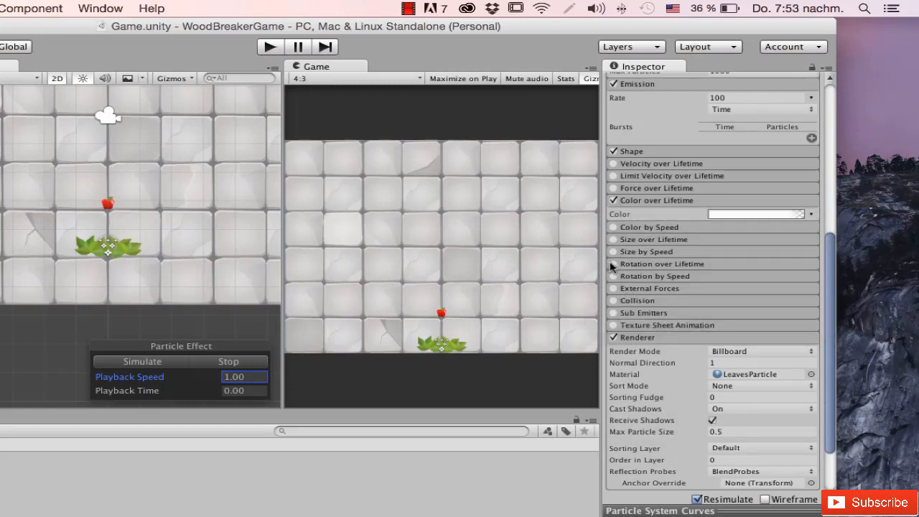
click(613, 263)
click(654, 265)
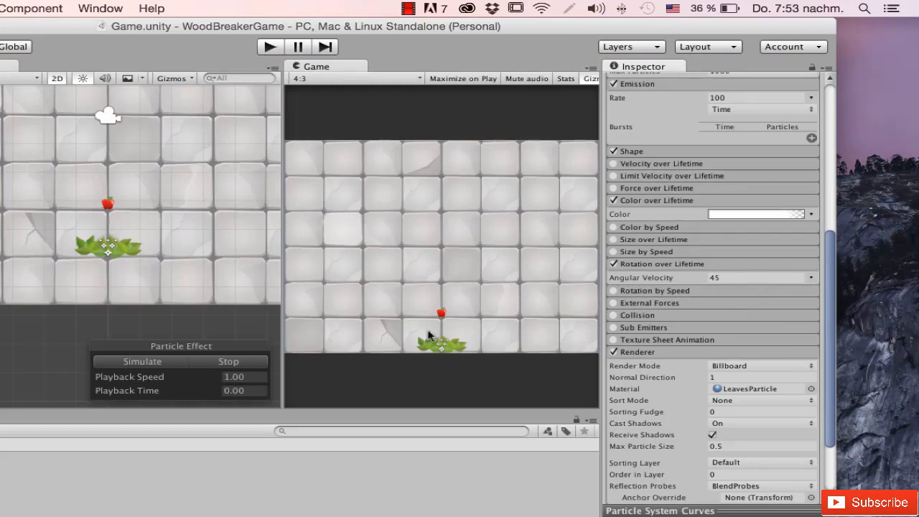
click(155, 374)
click(155, 364)
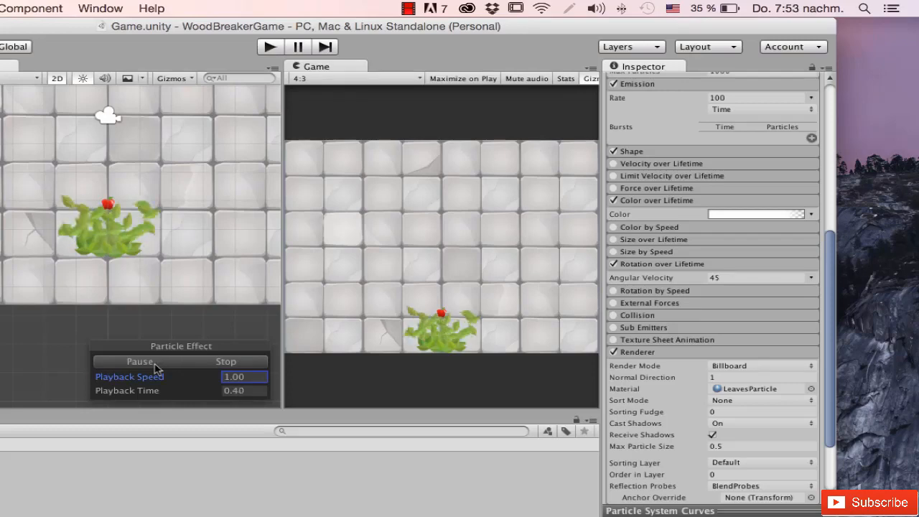
click(215, 363)
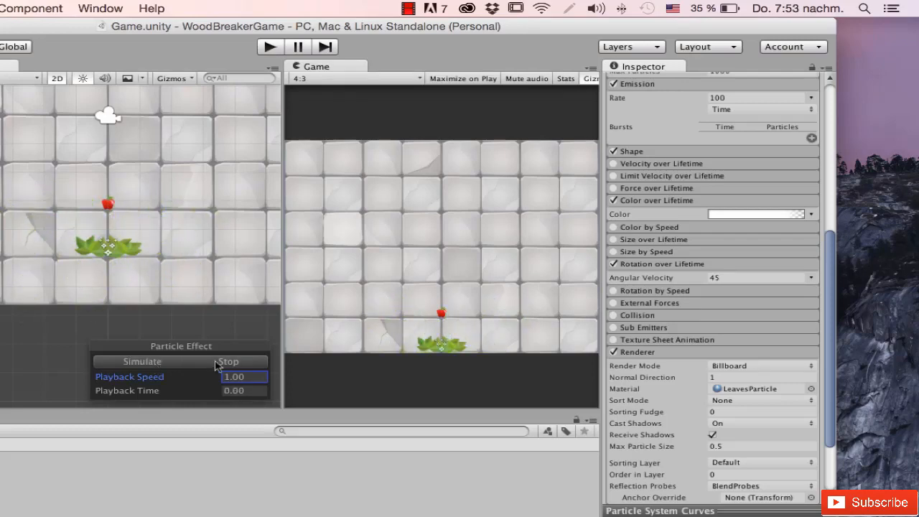
Set Angular Velocity to Random Between Two Constants, from -45 to 45, and simulate the leaf burst several times.
click(811, 277)
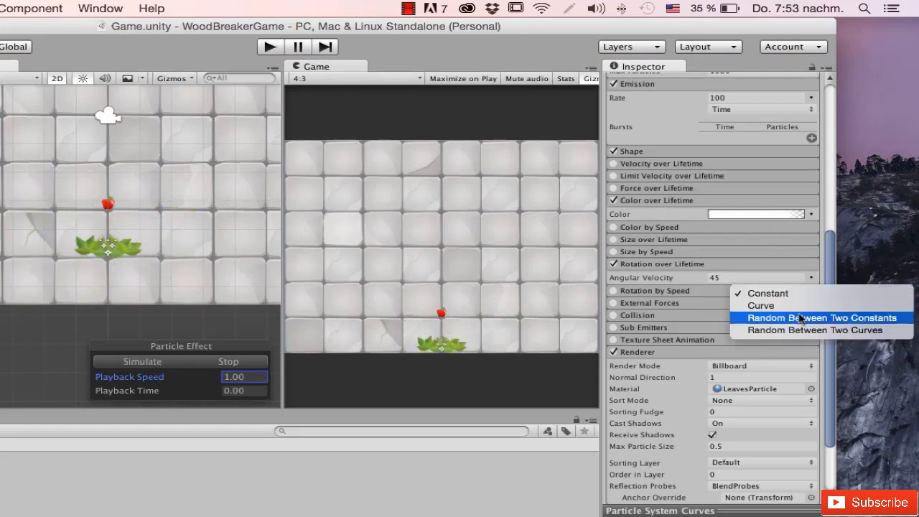
click(779, 313)
click(730, 277)
text(-4)
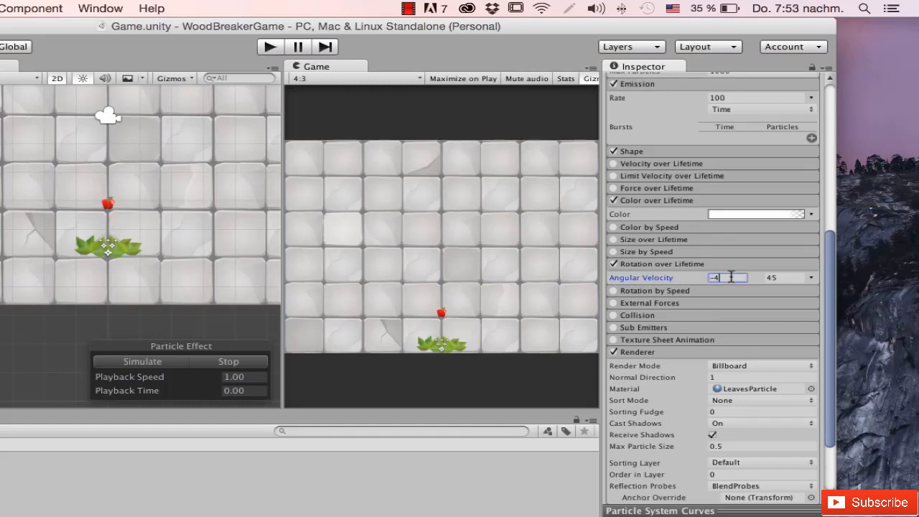
text(5)
click(154, 363)
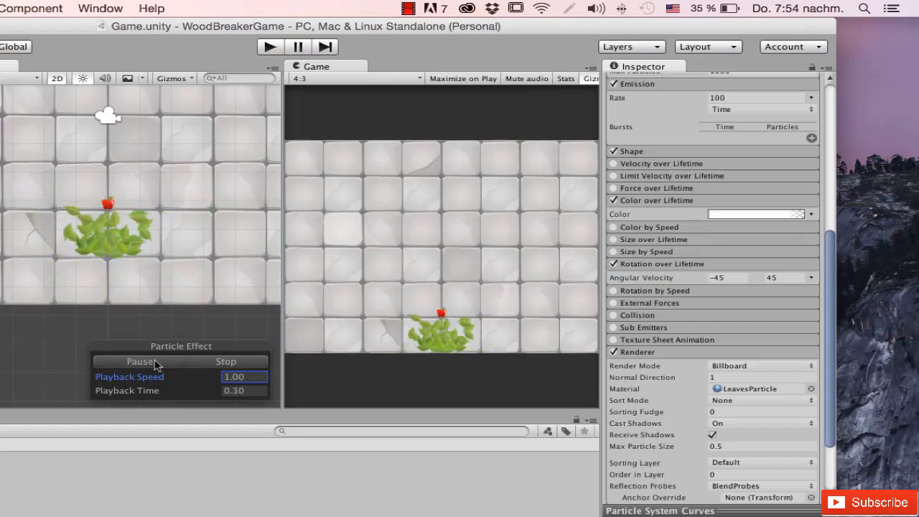
click(154, 363)
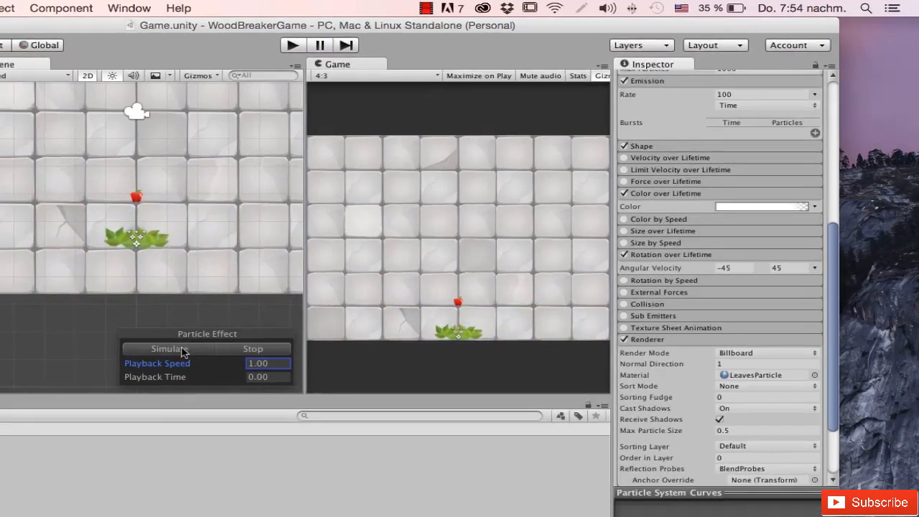
click(157, 364)
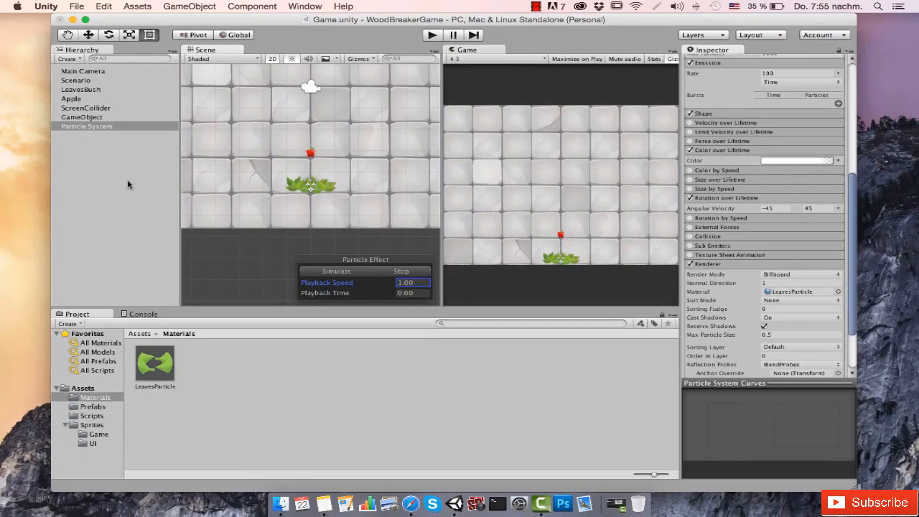
Rename the Particle System object to LeavesParticle.
click(110, 127)
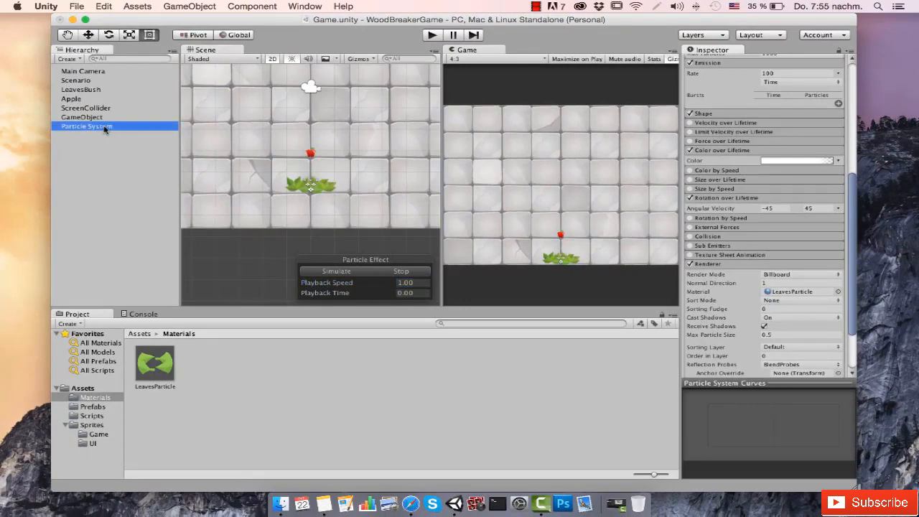
scroll(745, 122, up, 5)
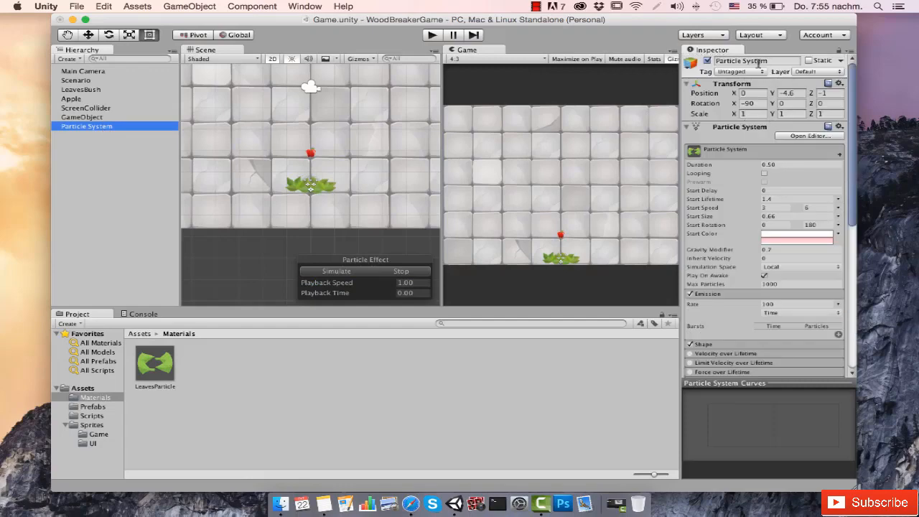
click(783, 61)
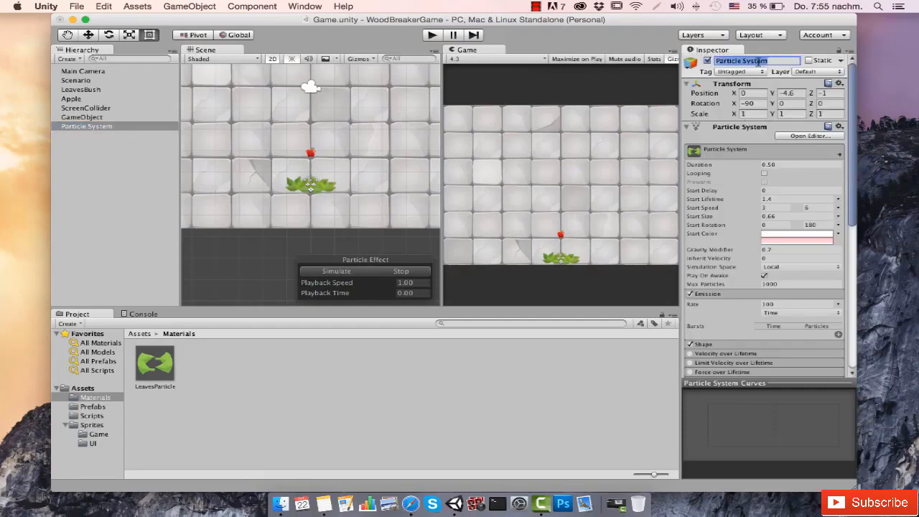
text(Le)
text(avesParticle)
key(Return)
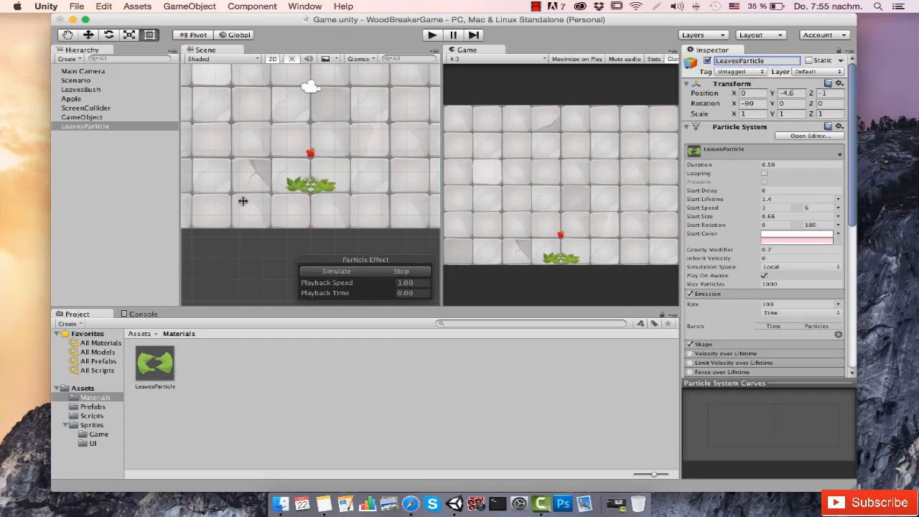
Turn the LeavesParticle object into a prefab stored in the Prefabs folder.
click(93, 407)
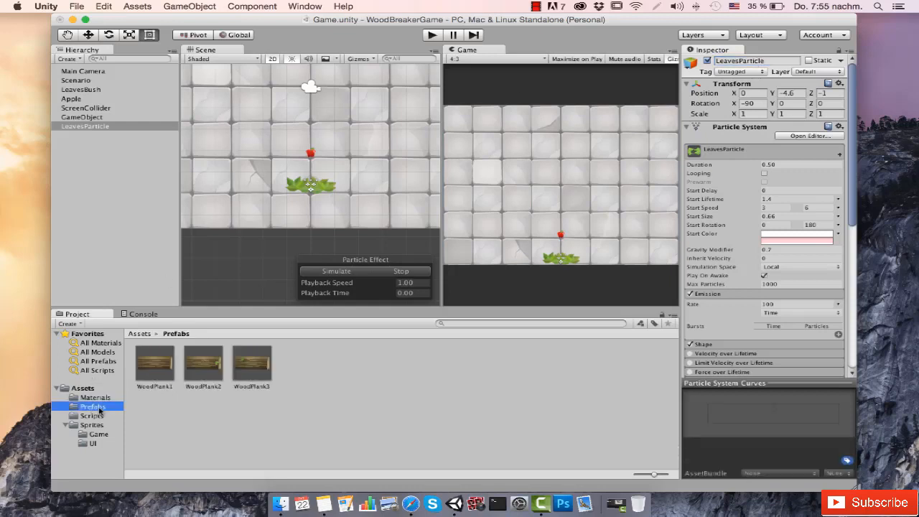
drag(104, 128, 323, 376)
click(144, 365)
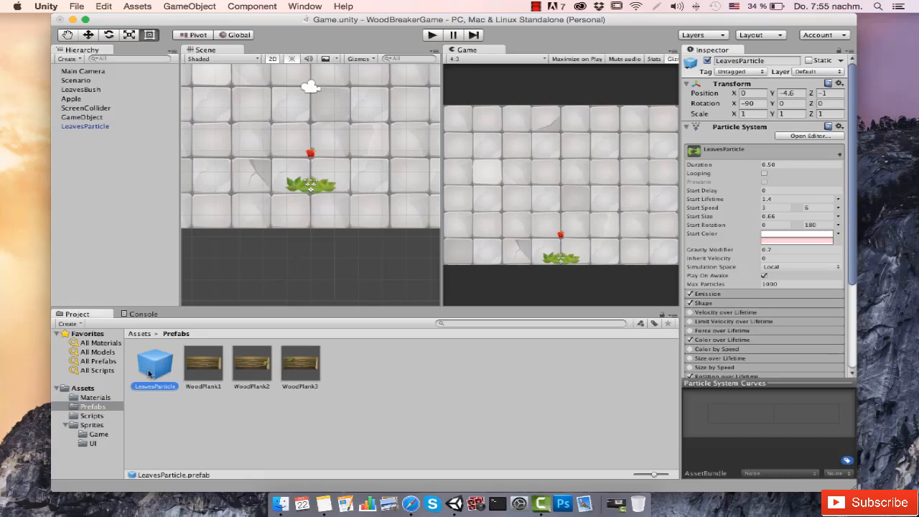
Place a test copy of the LeavesParticle prefab below the bush in the scene, preview its burst, and delete the copy.
drag(149, 373, 357, 233)
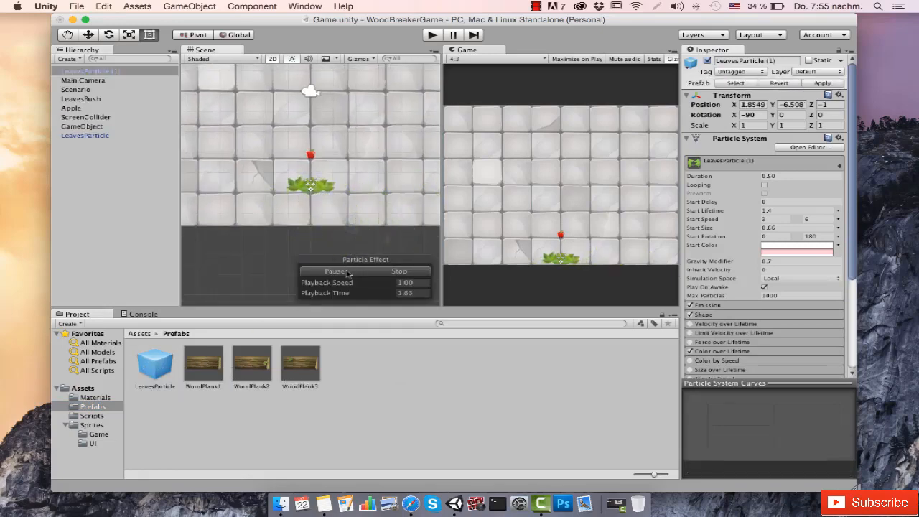
click(386, 274)
click(344, 273)
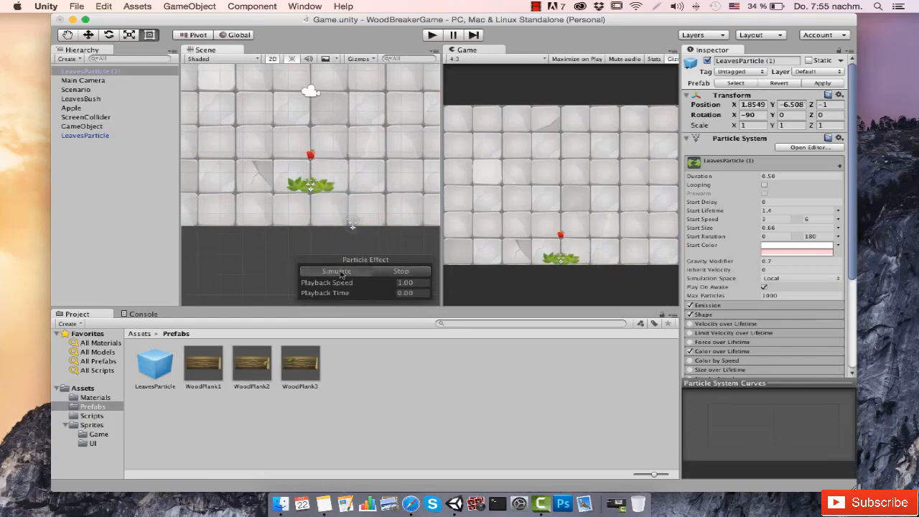
click(394, 272)
click(101, 74)
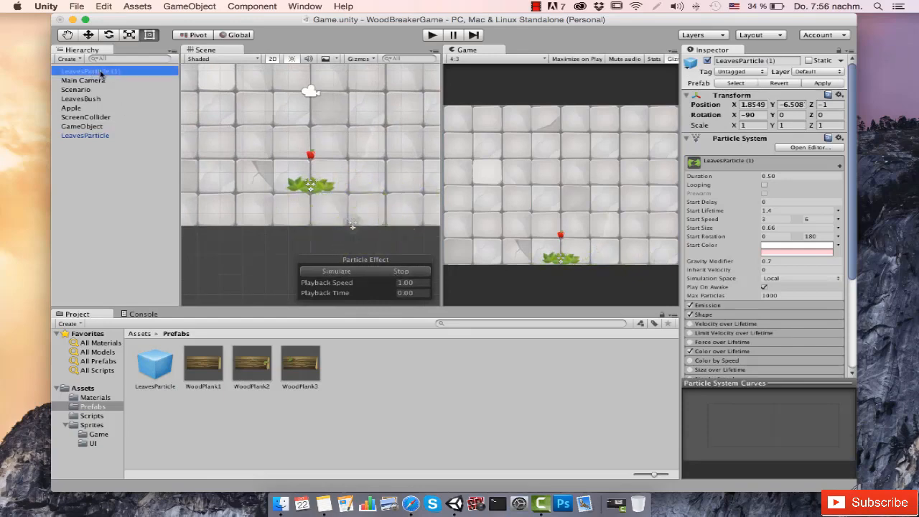
right_click(102, 77)
click(118, 125)
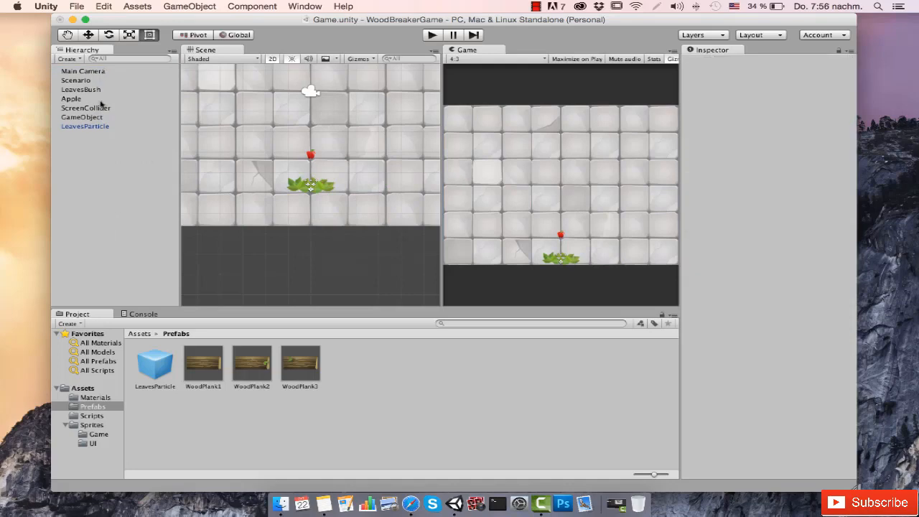
Apply the original LeavesParticle object's settings to its prefab and delete that object from the scene.
click(103, 126)
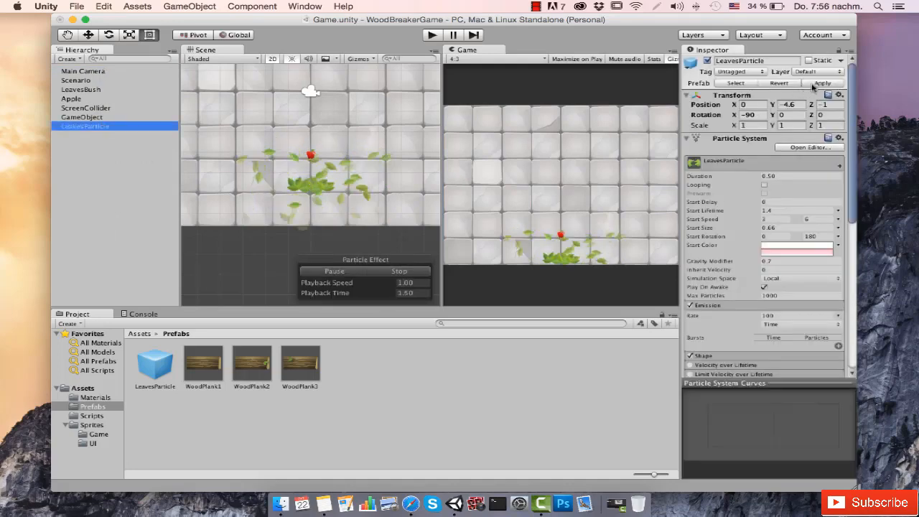
click(823, 83)
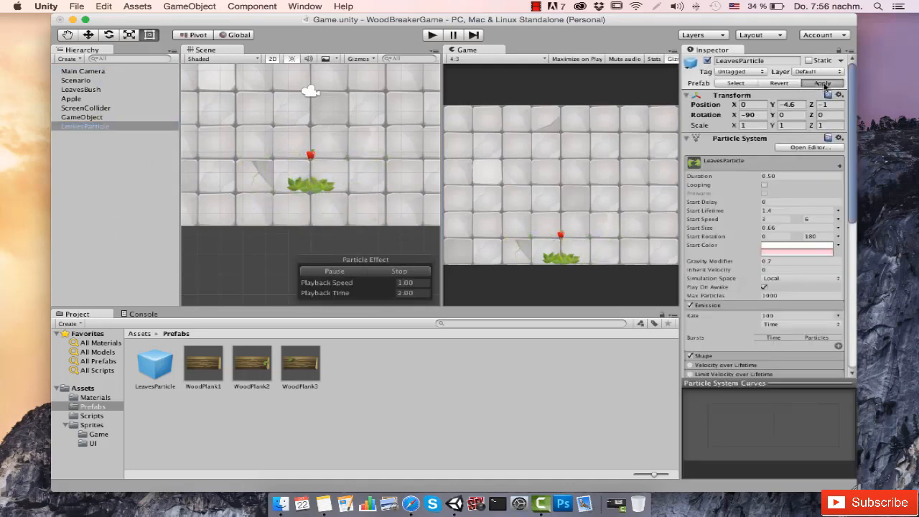
click(107, 125)
right_click(108, 125)
click(140, 180)
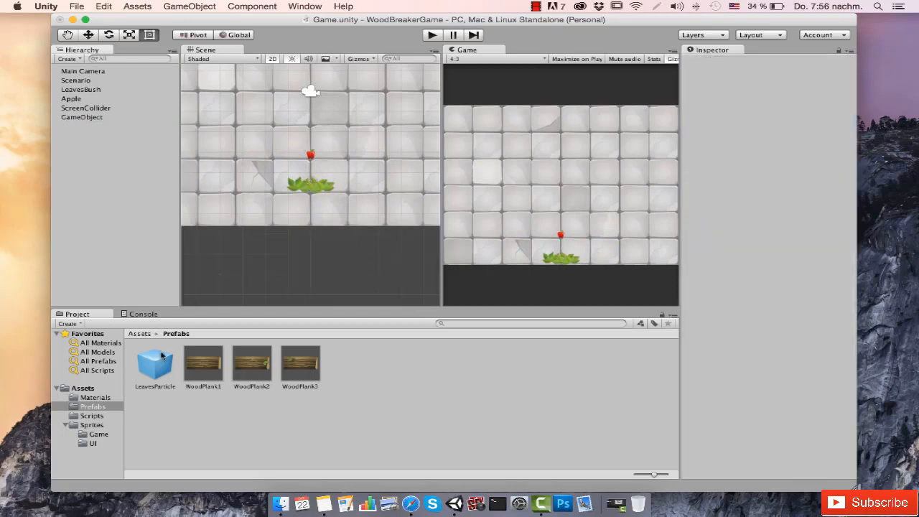
Test the LeavesParticle prefab by placing an instance near the bush, and remove the instance again.
drag(162, 354, 280, 221)
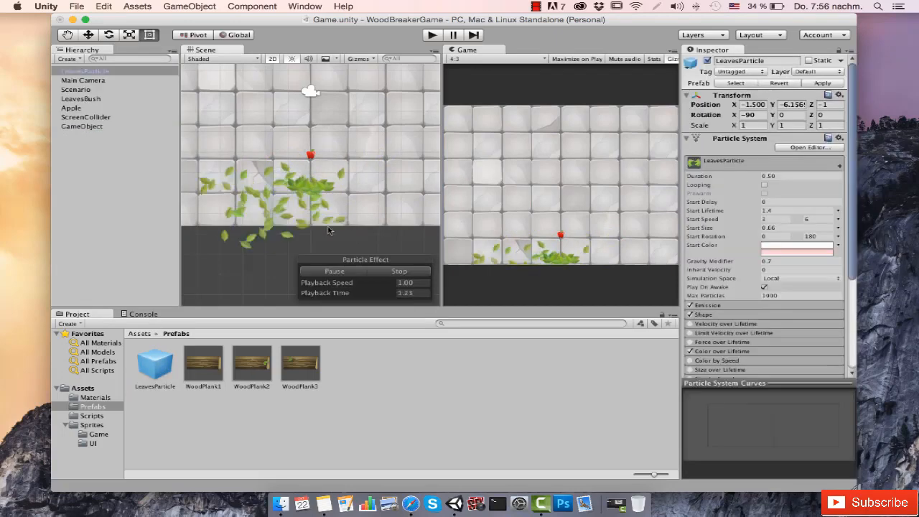
key(super+BackSpace)
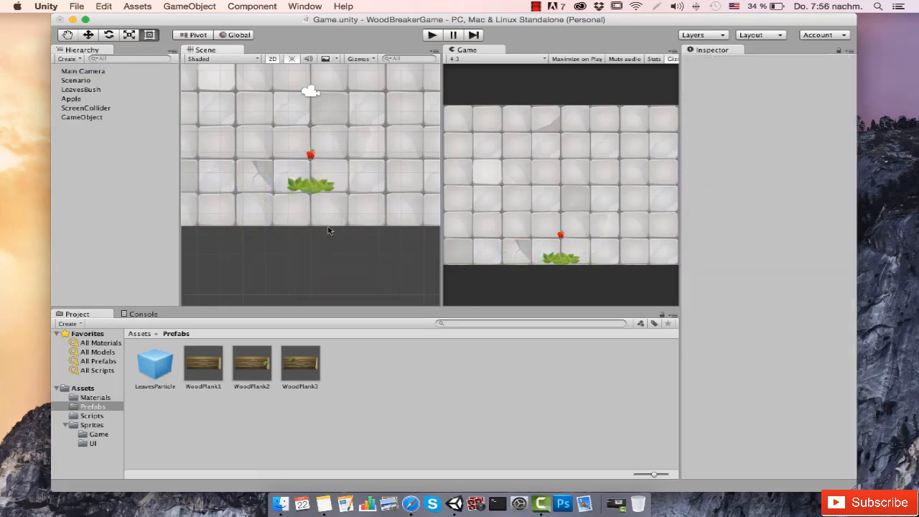
Save the current scene and the project.
click(74, 5)
click(93, 46)
click(77, 4)
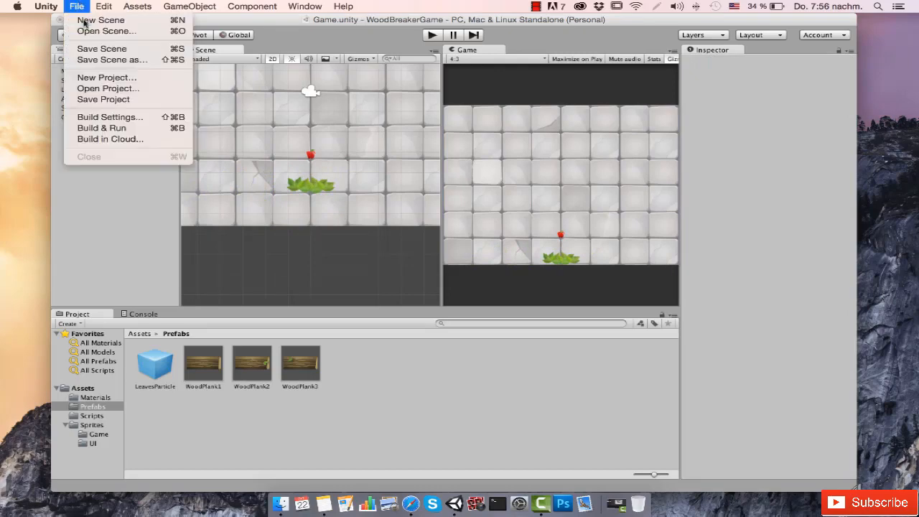
click(97, 48)
click(76, 5)
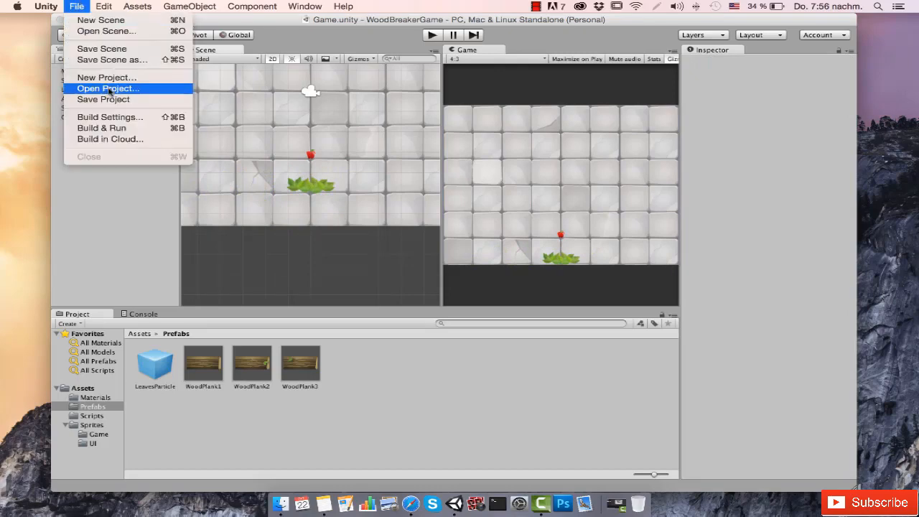
click(114, 99)
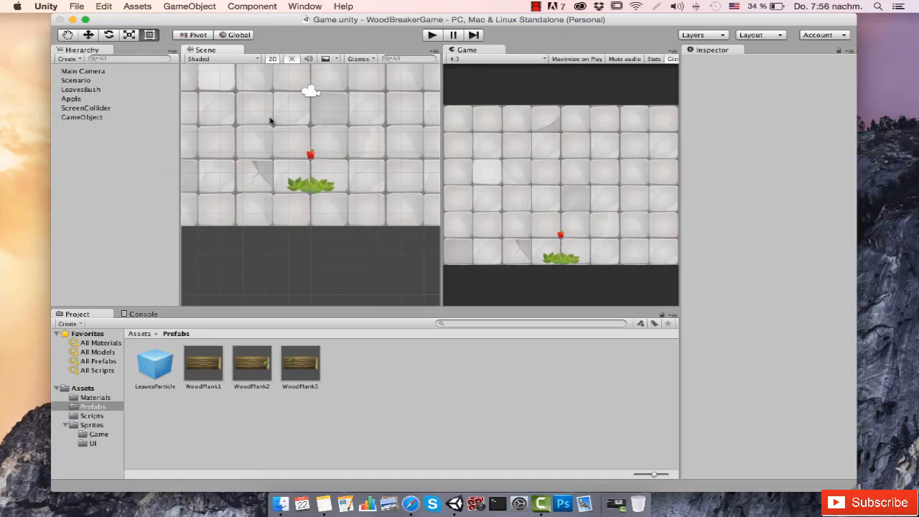